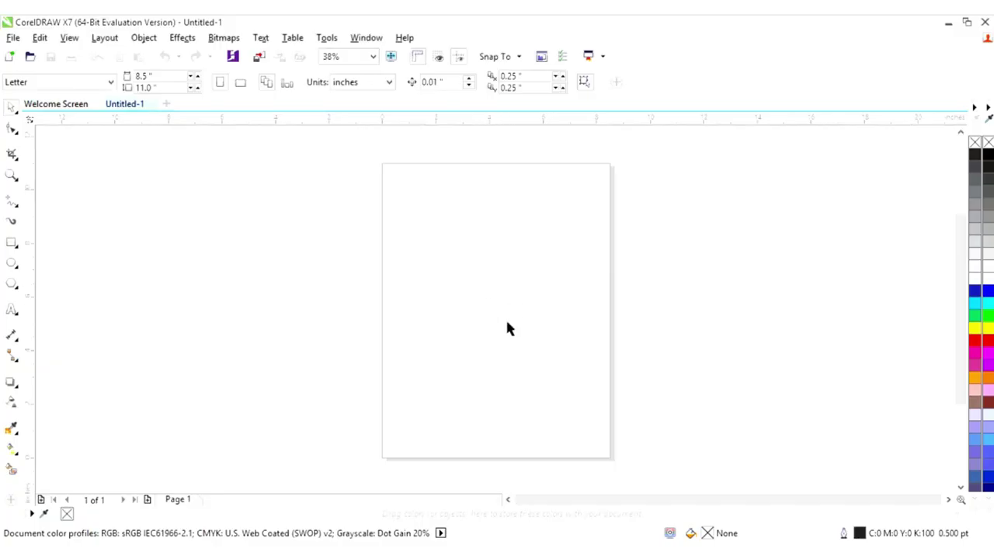
Draw a large circle, about 6.97 inches across, straddling the page's left edge, then deselect it.
left_click(11, 263)
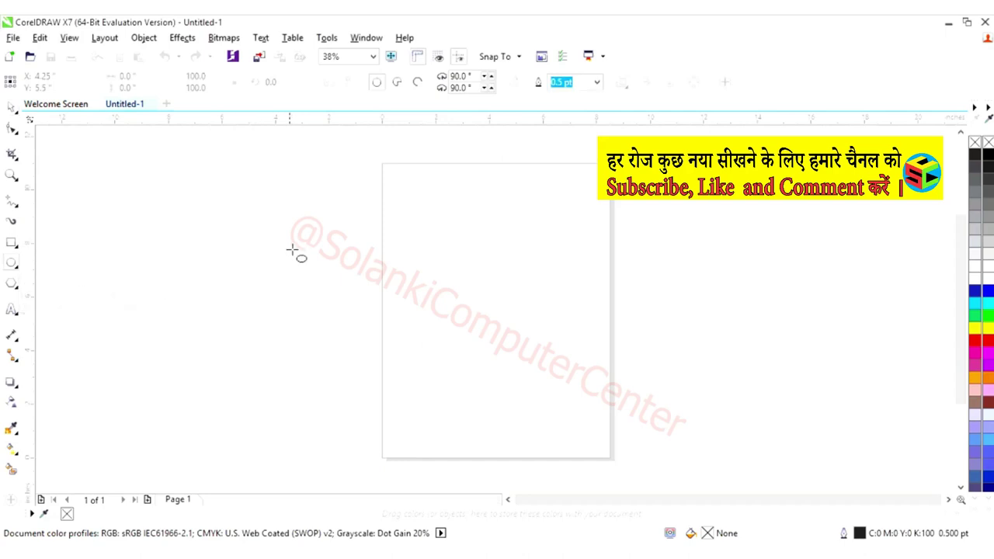
left_click_drag(271, 209, 457, 335)
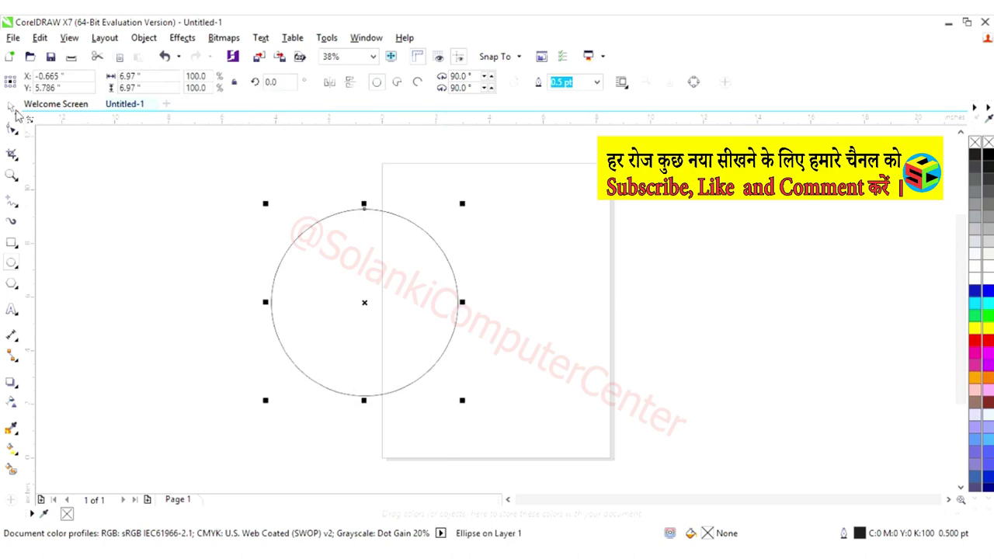
left_click(11, 107)
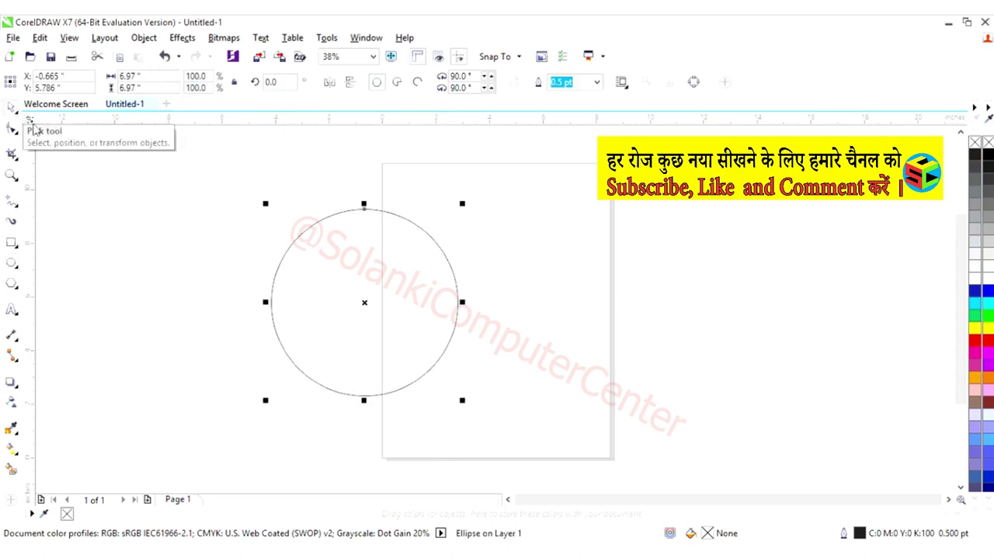
left_click(175, 254)
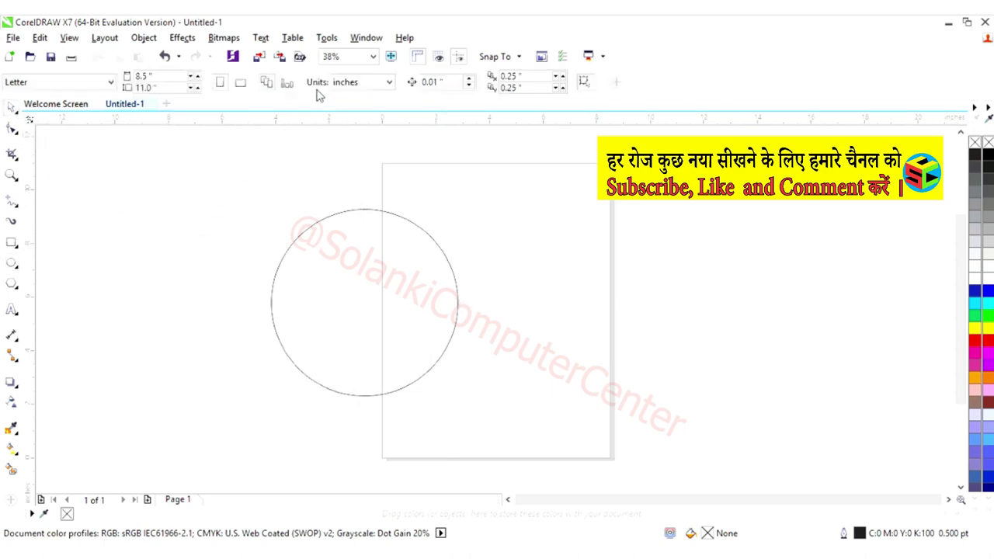
Switch document units to pixels, resize the circle to 700 × 700 px and move it onto the page.
left_click(388, 83)
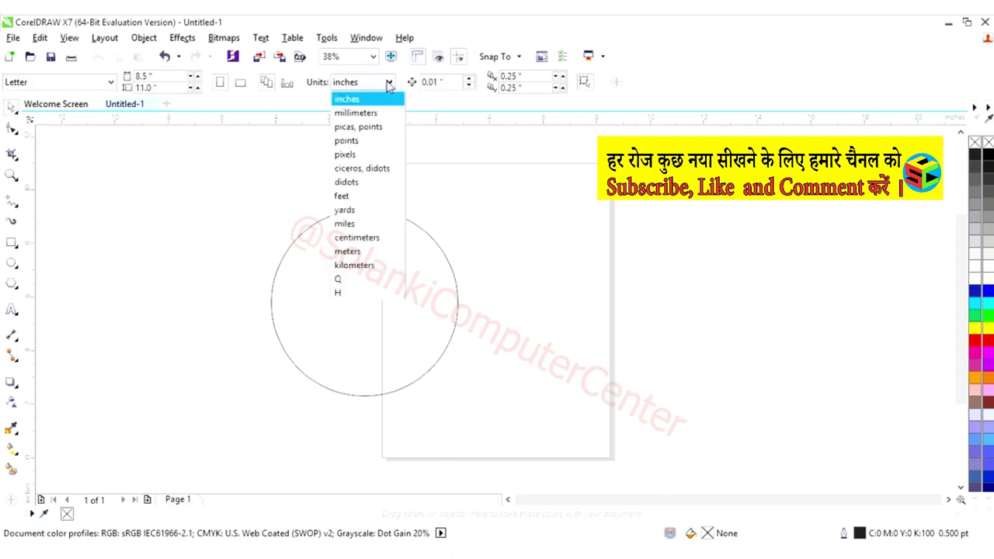
left_click(374, 154)
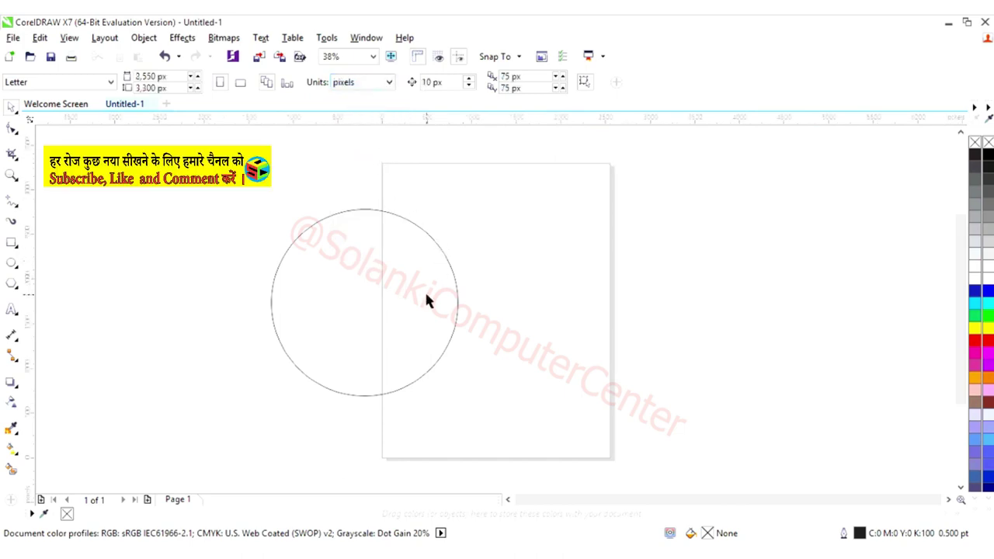
left_click(381, 325)
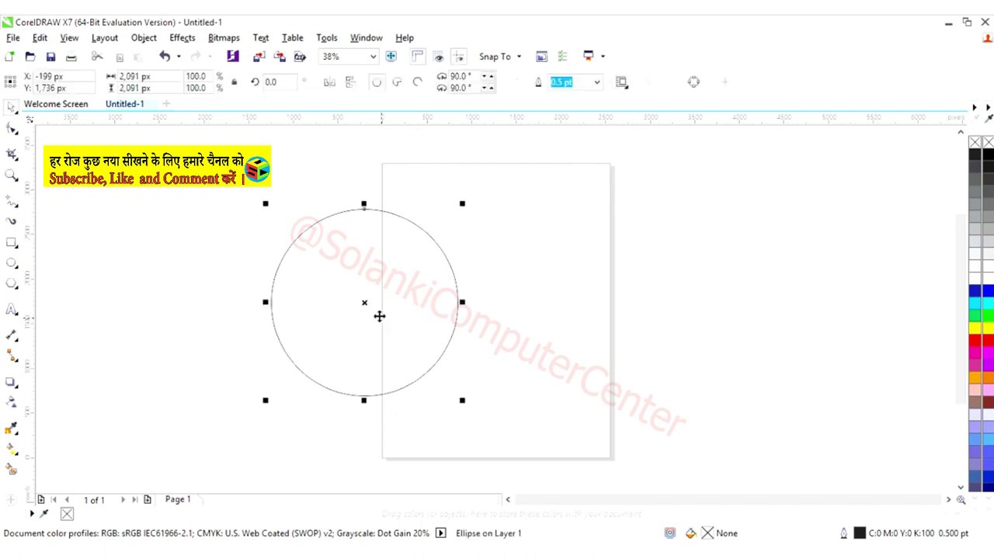
double_click(138, 76)
type("700")
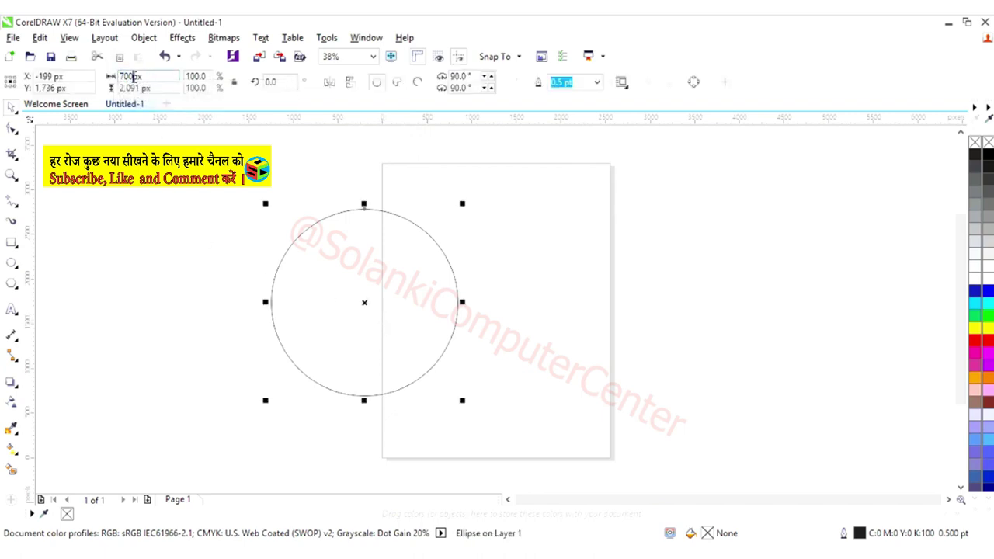
double_click(132, 87)
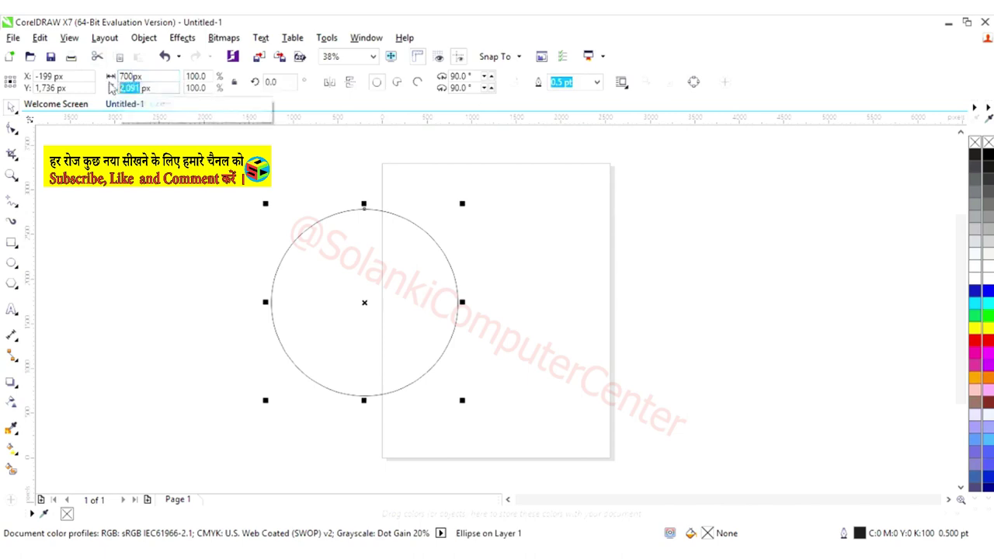
type("700")
key("Return")
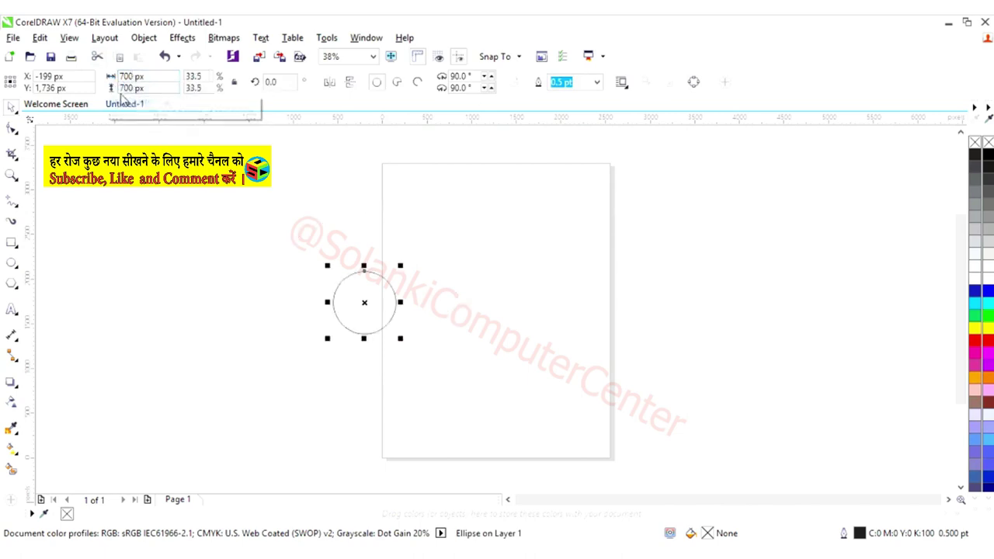
scroll(354, 284, "up", 1)
mouse_move(364, 294)
left_mouse_down()
mouse_move(554, 272)
mouse_move(561, 281)
left_mouse_up()
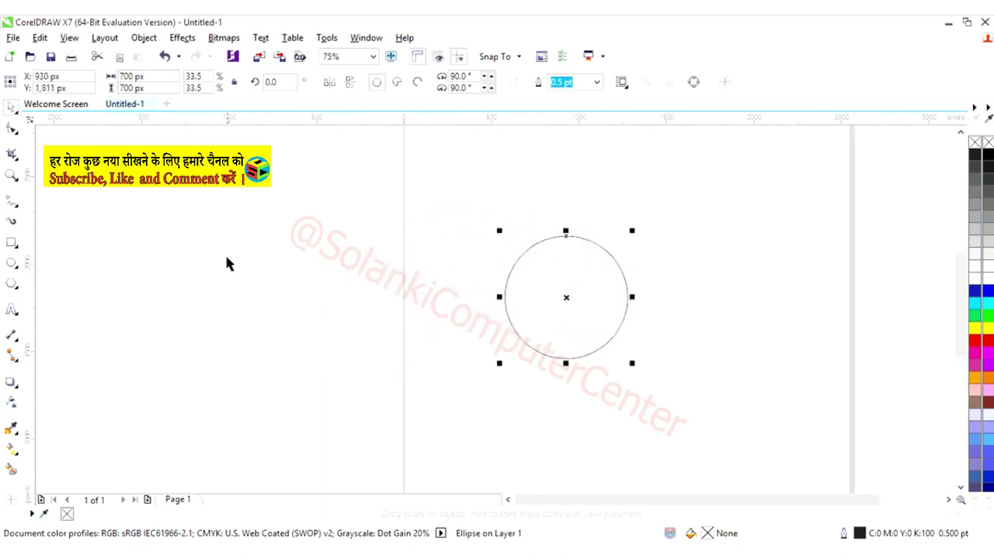
Draw a small 250 px circle to the left of the large circle.
left_click(13, 263)
left_click_drag(264, 261, 308, 293)
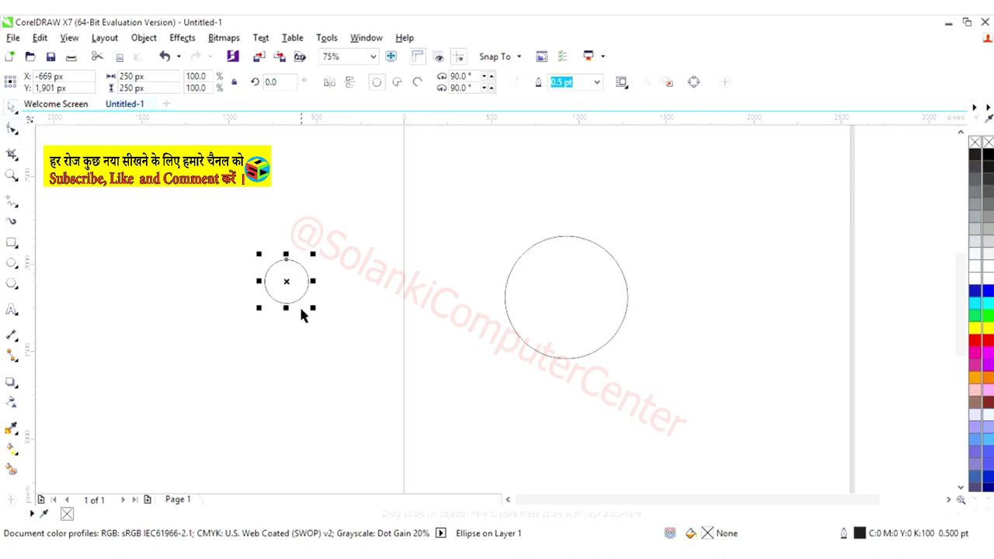
left_click(339, 305)
Align the small circle's centre with the 700 px circle, both horizontally and vertically.
left_click(300, 287)
left_click(538, 288, "shift")
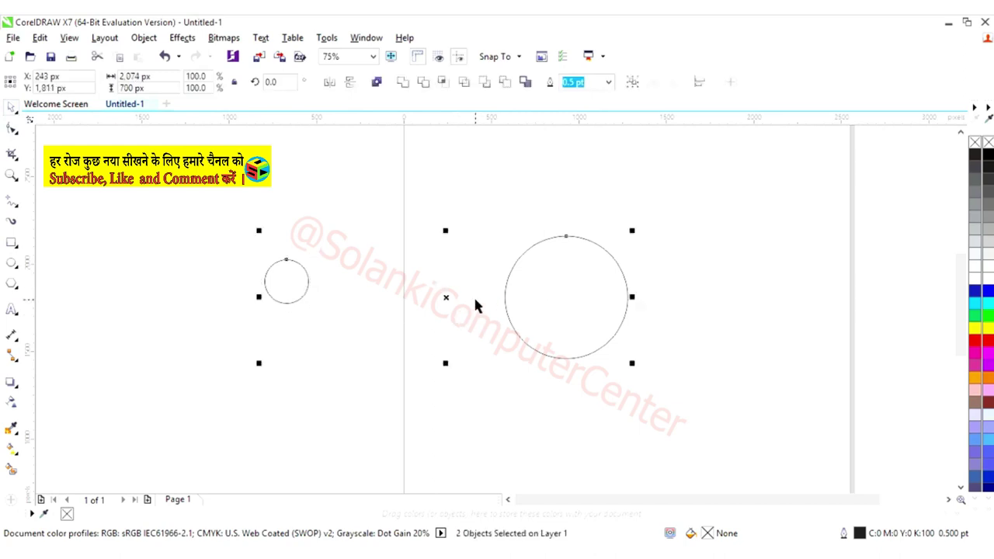
key("c")
key("e")
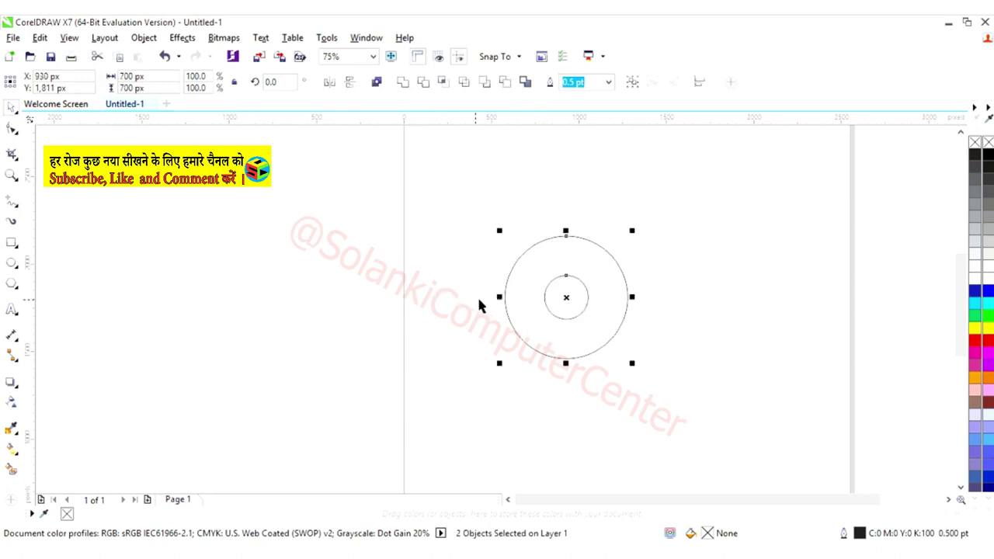
scroll(587, 313, "up", 1)
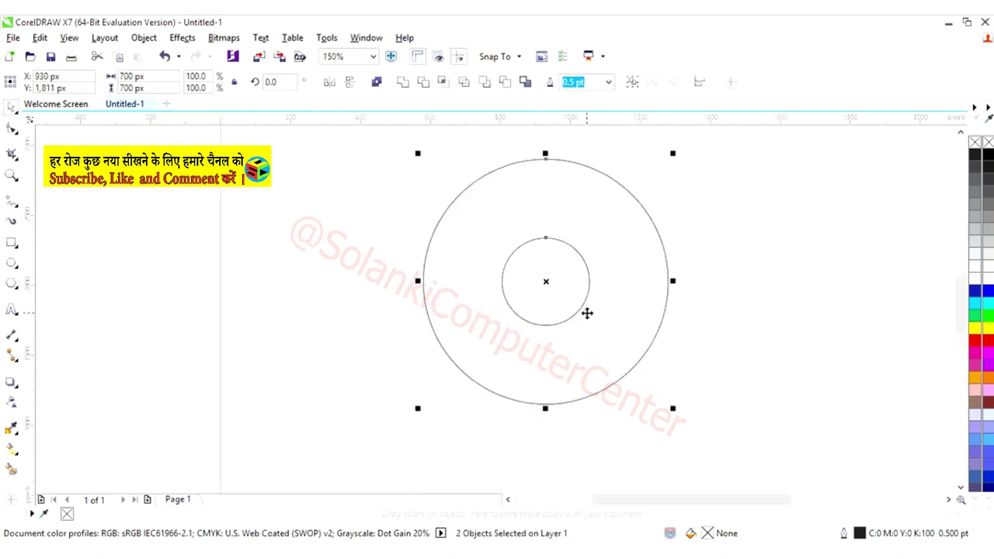
scroll(587, 313, "up", 1)
scroll(587, 313, "down", 1)
Leave a 190% enlarged 475 px copy of the inner circle toward the upper right.
left_click(723, 360)
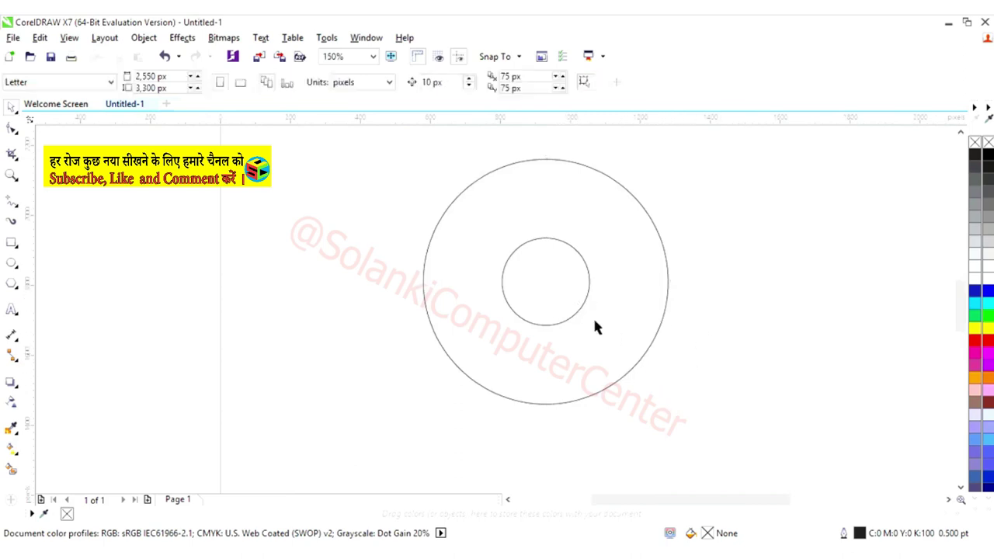
left_click(556, 298)
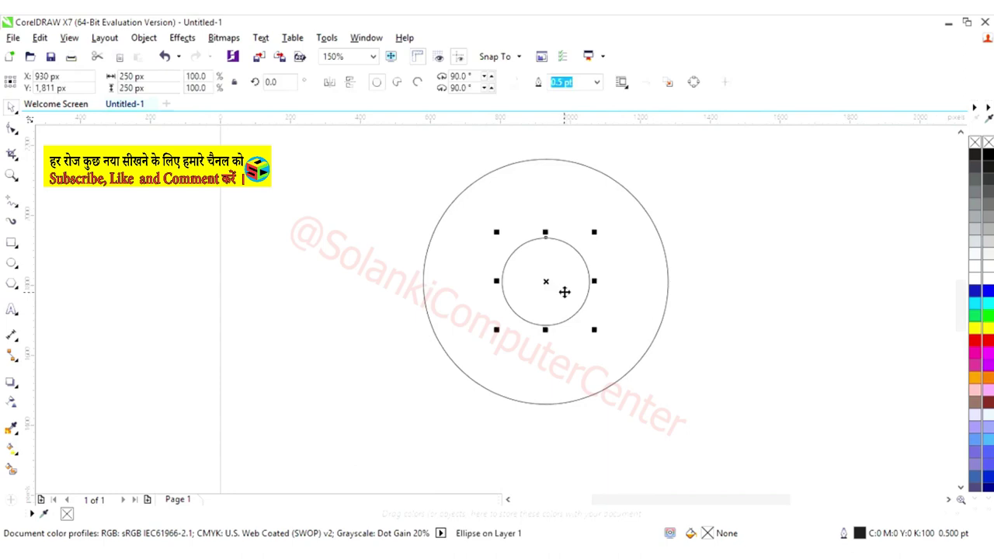
left_click_drag(594, 231, 668, 150)
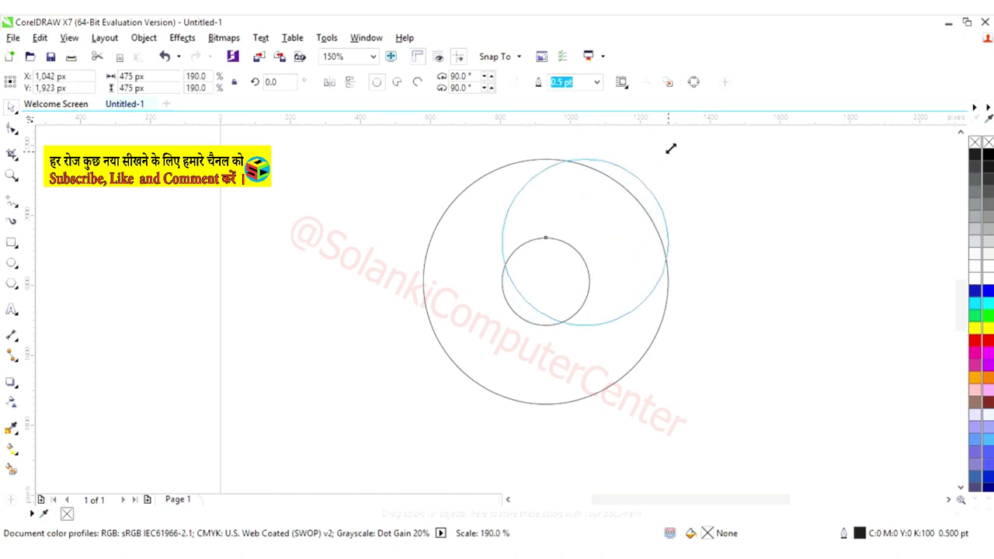
left_click_drag(670, 149, 670, 150)
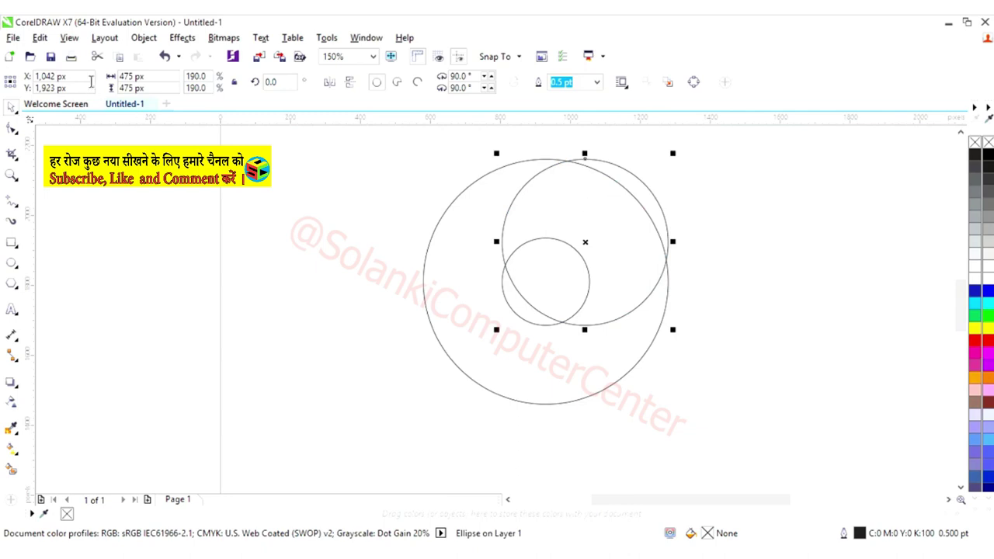
left_click(68, 38)
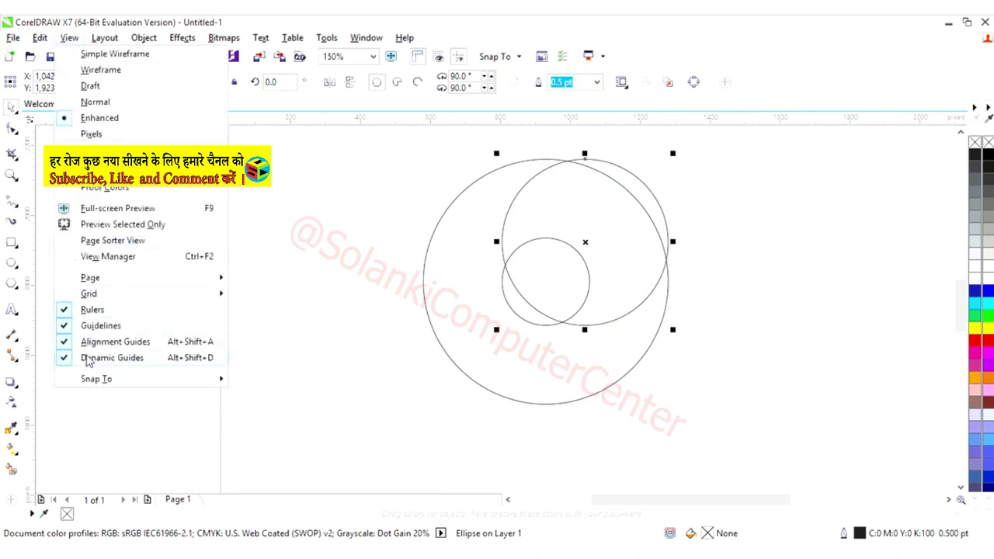
left_click(272, 273)
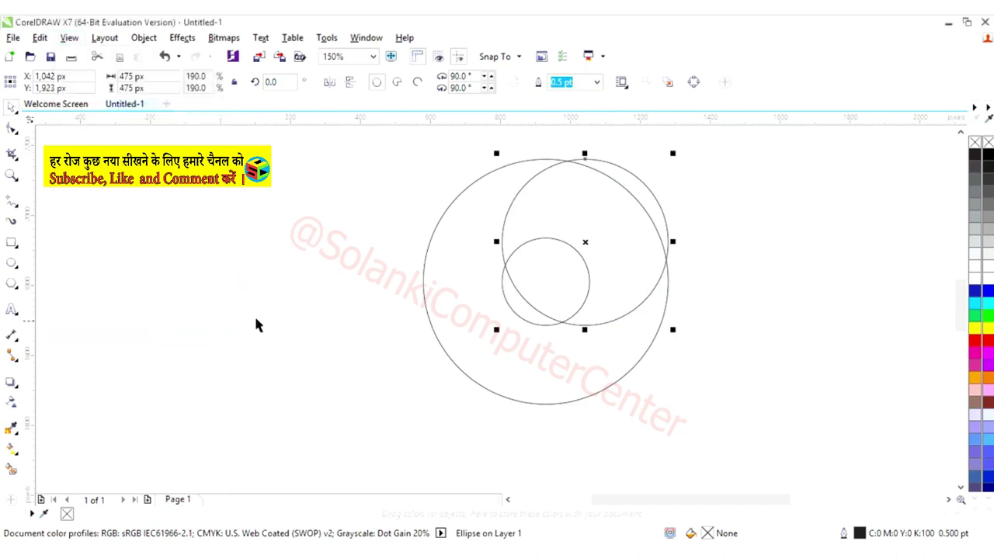
Centre the 475 px copy horizontally on the large outer circle.
left_click(523, 374, "shift")
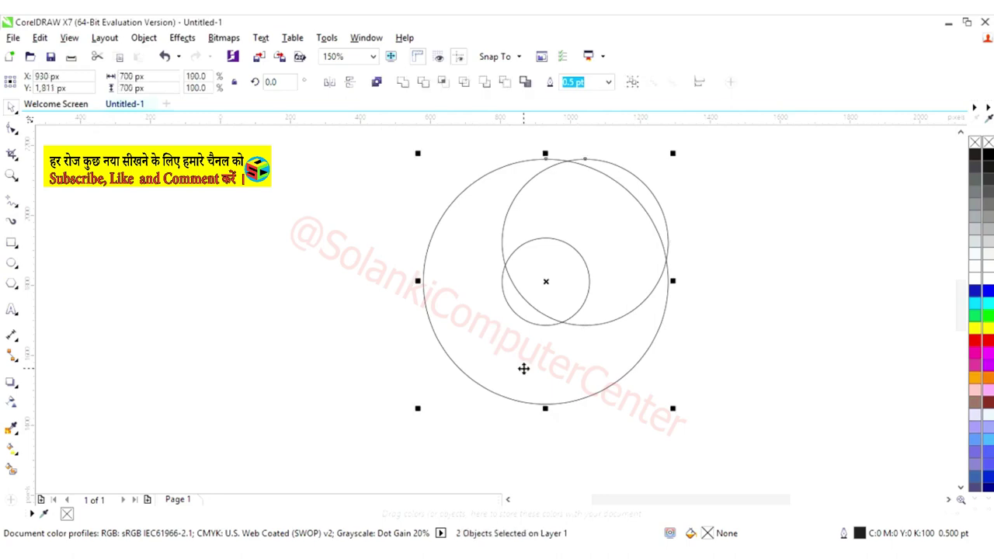
key("c")
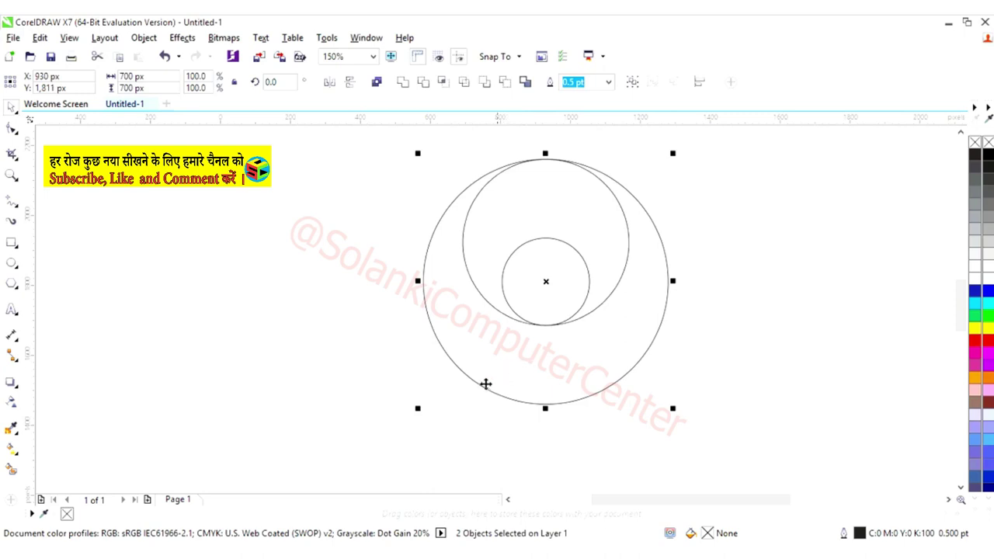
left_click(350, 339)
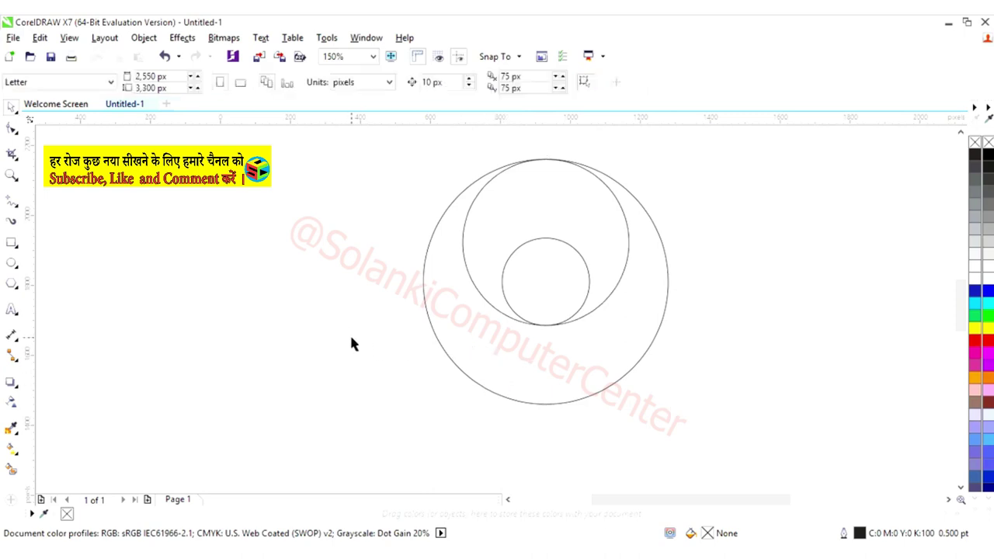
Place a second medium circle lower in the big circle and select both medium circles.
left_click(594, 215)
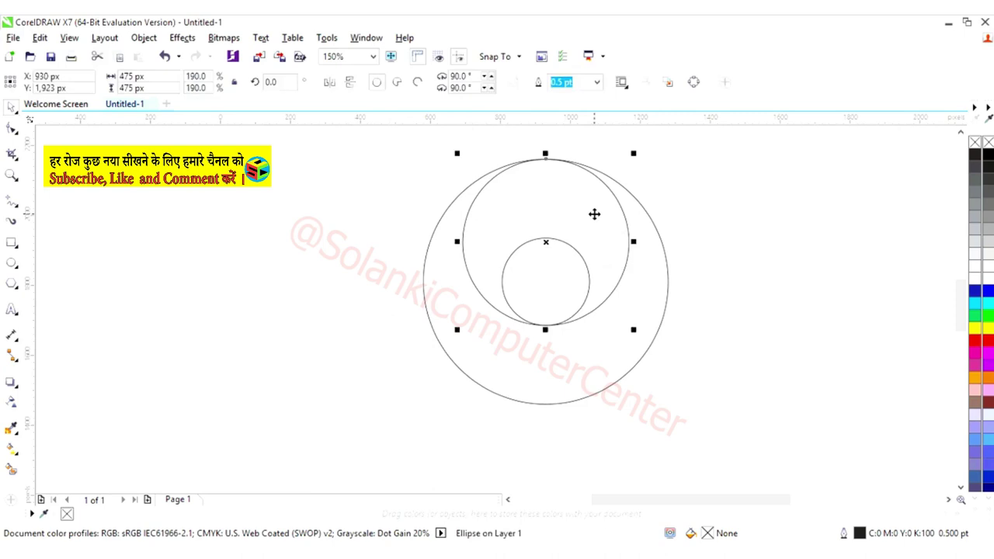
left_click_drag(594, 214, 602, 289)
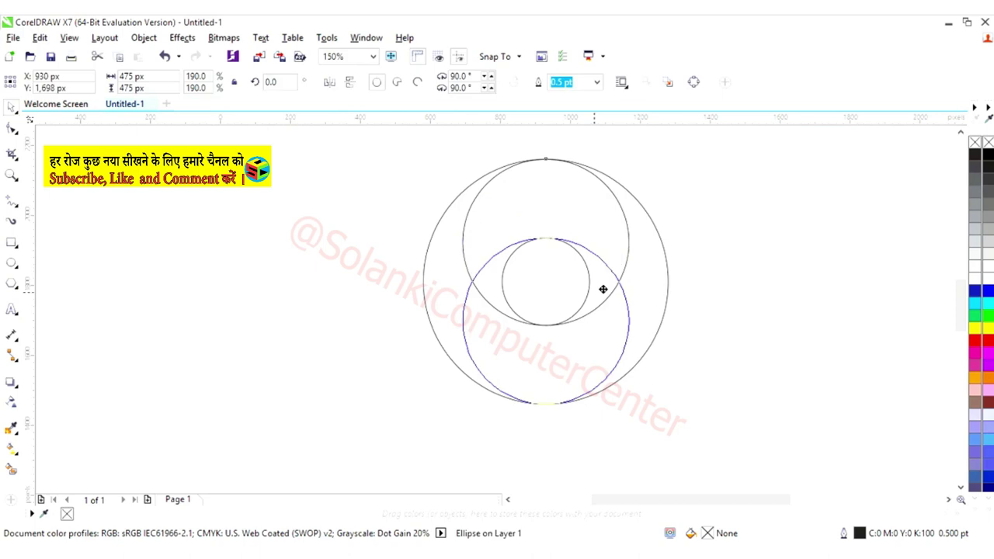
left_click_drag(603, 289, 602, 288)
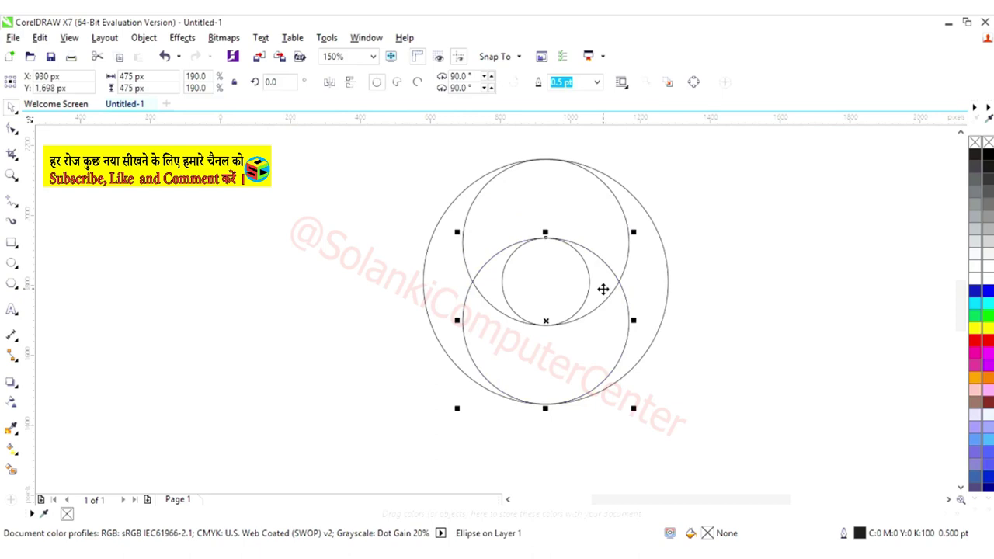
left_click(590, 215, "shift")
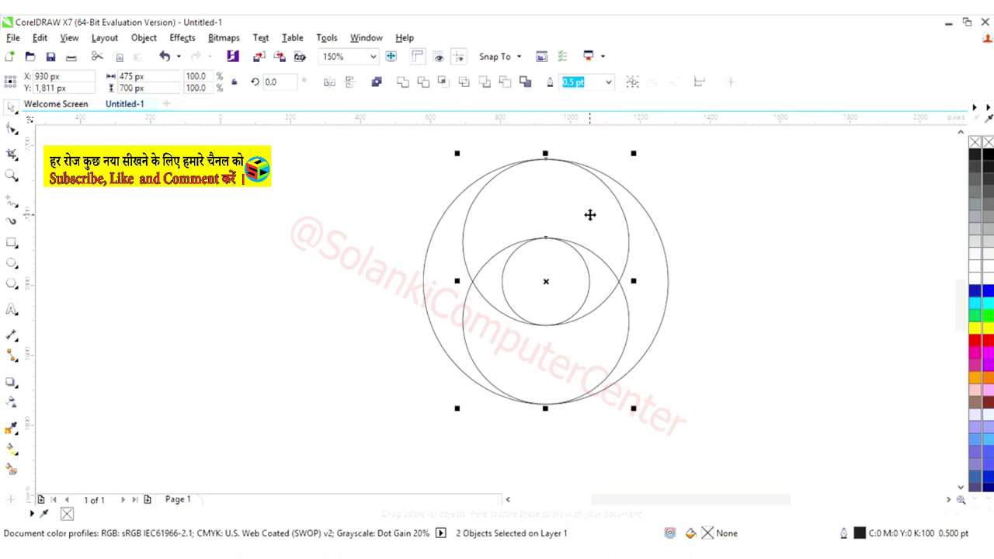
Drop a 90°-rotated copy of the circle pair, forming a cross of four medium circles.
left_click(590, 215)
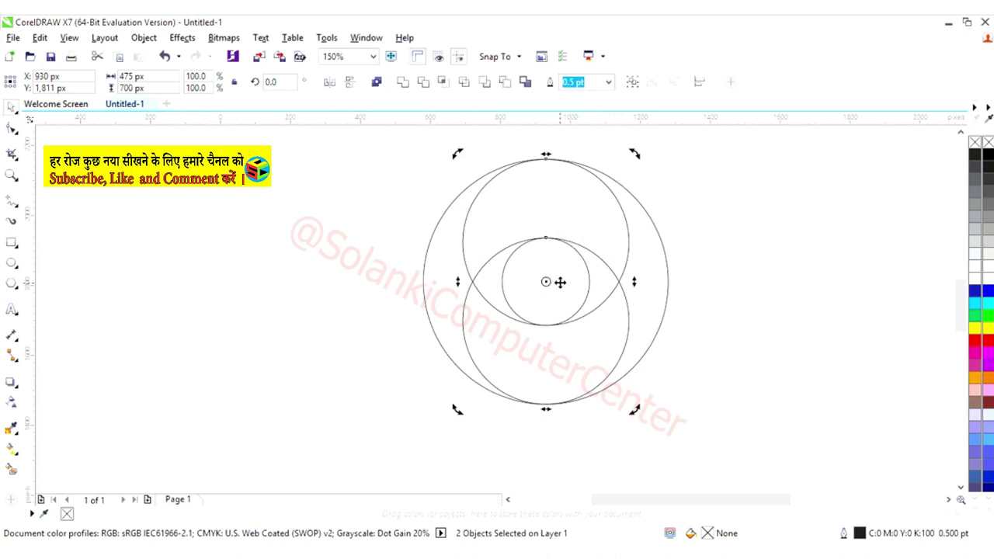
mouse_move(635, 153)
left_mouse_down()
mouse_move(648, 164)
mouse_move(666, 329)
mouse_move(654, 358)
left_mouse_up()
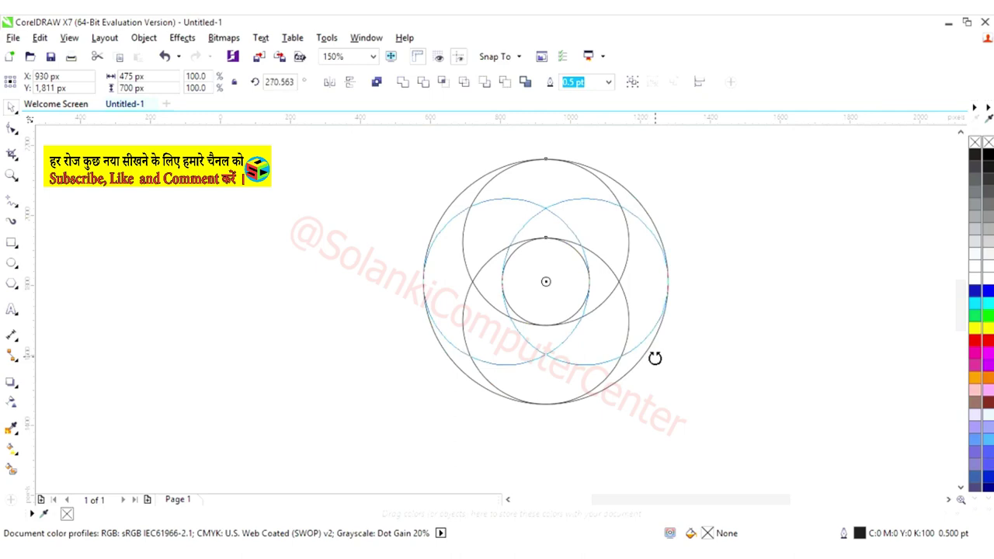
left_click_drag(654, 358, 655, 359)
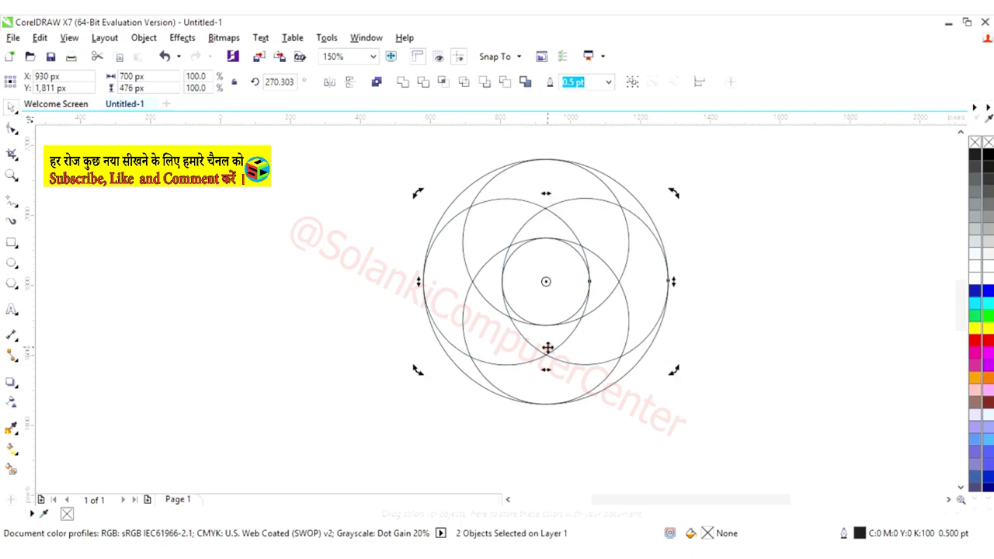
left_click(383, 353)
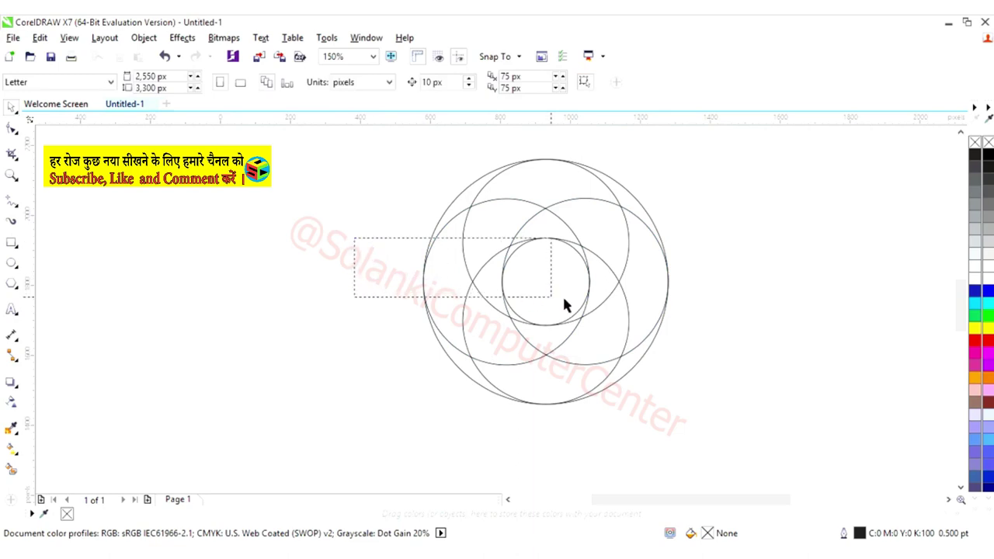
Select the small centre circle and adjust its width to 251 px.
left_click_drag(565, 305, 596, 326)
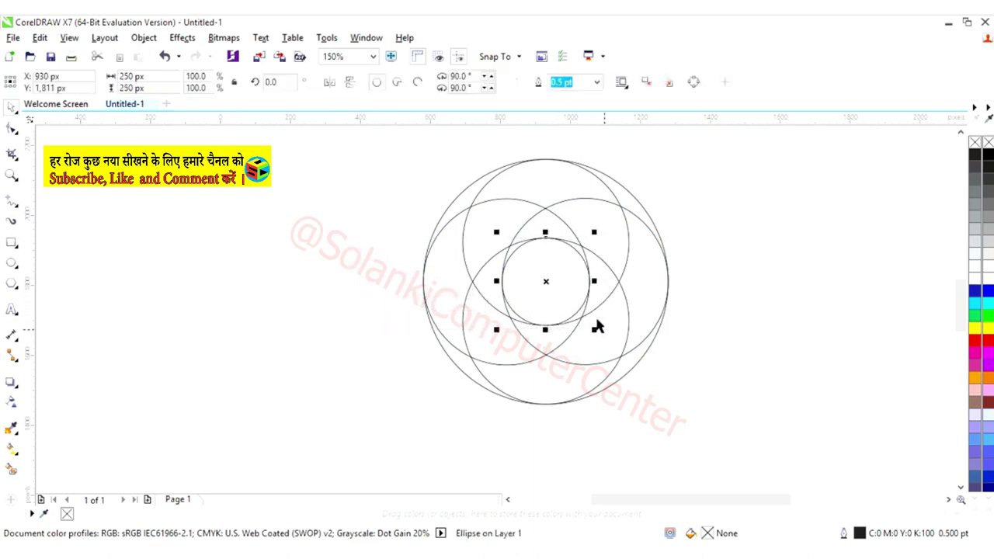
left_click(133, 76)
type("1")
Enter 699 px for the outer circle's width and height, then deselect it.
left_click(706, 380)
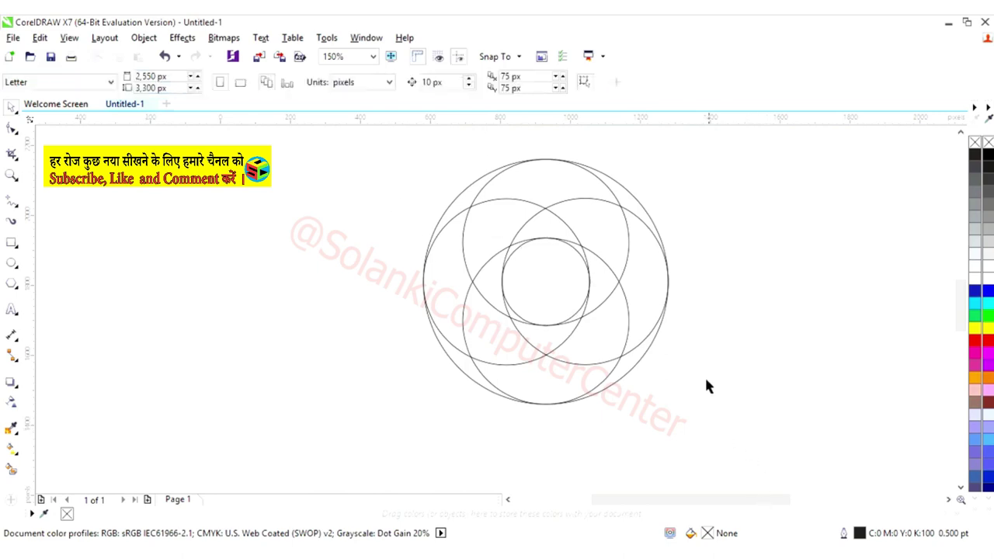
left_click(632, 201)
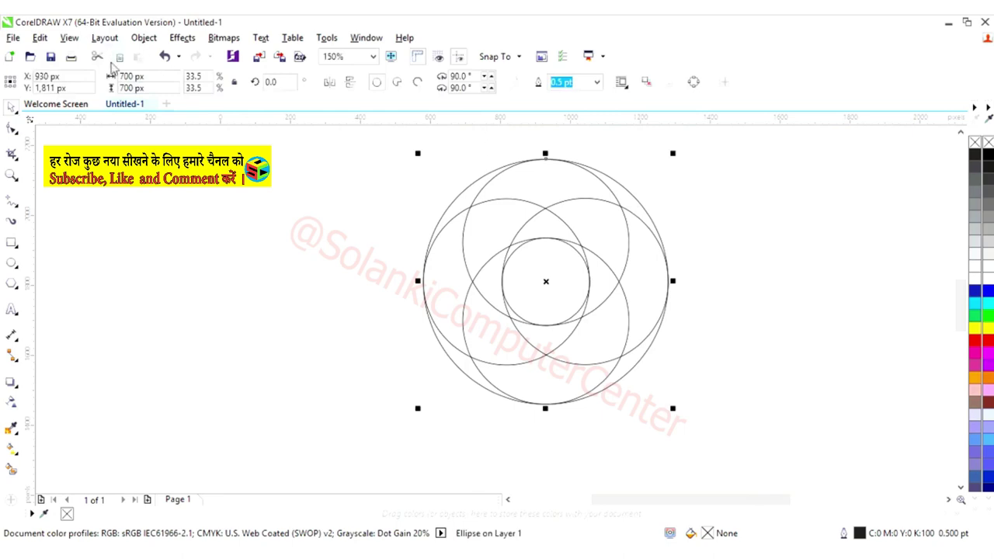
double_click(128, 76)
type("6")
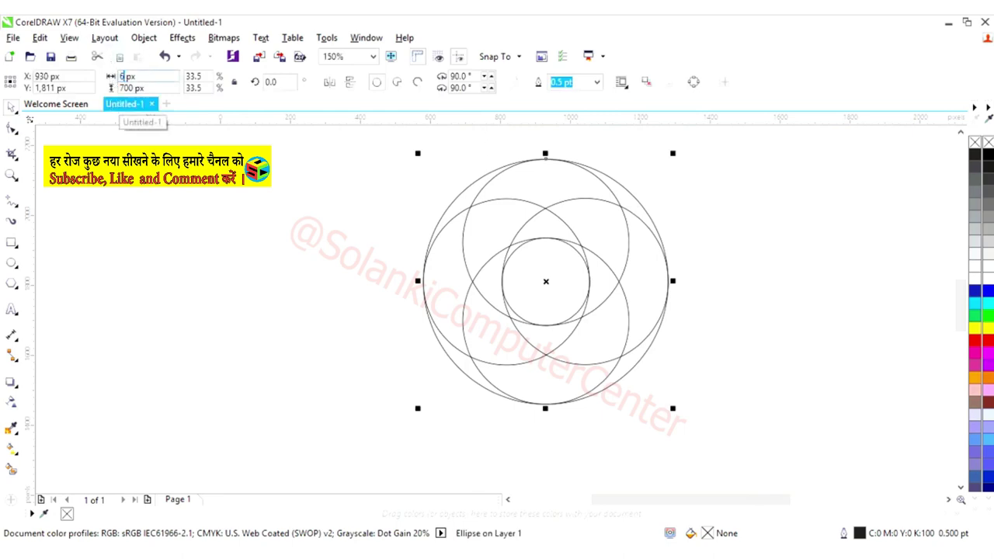
type("99")
double_click(128, 88)
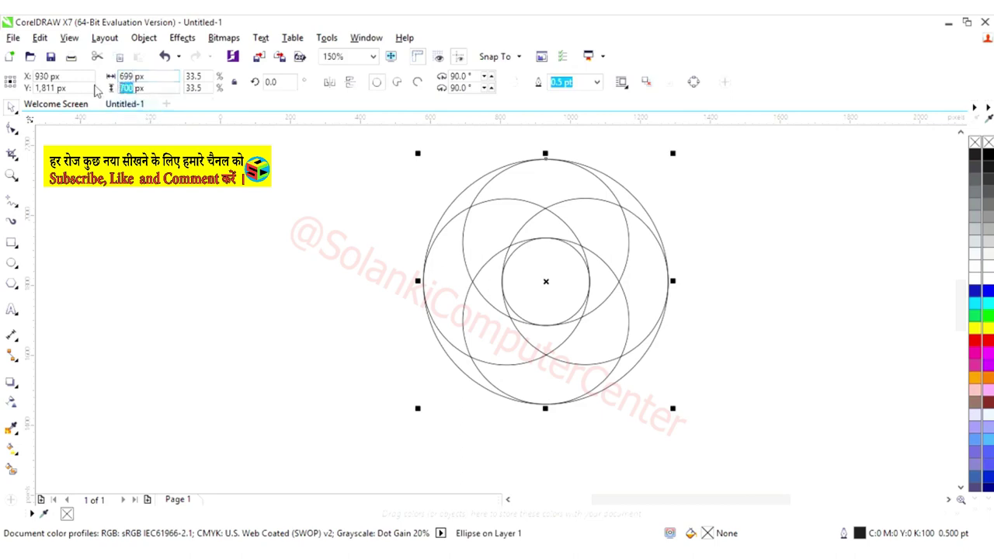
type("699")
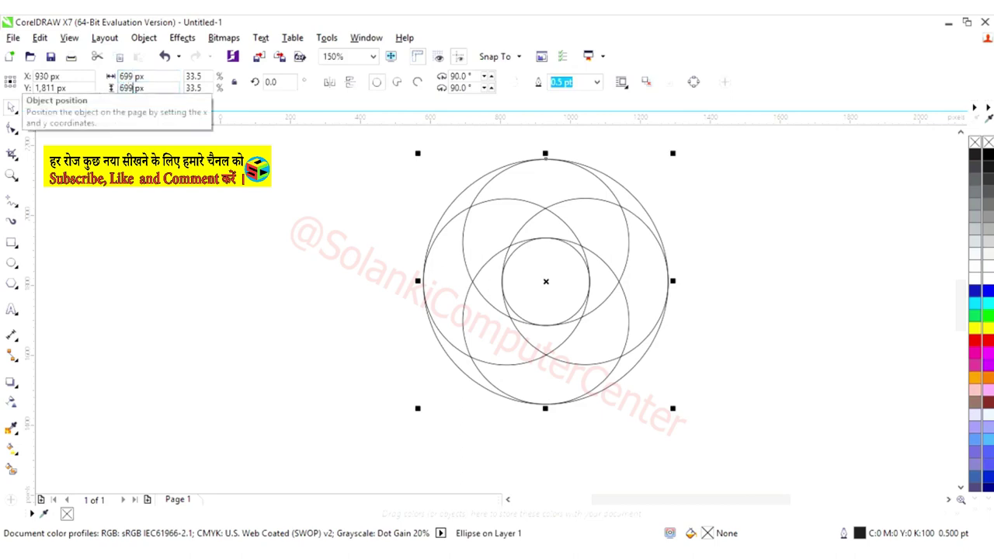
key("Return")
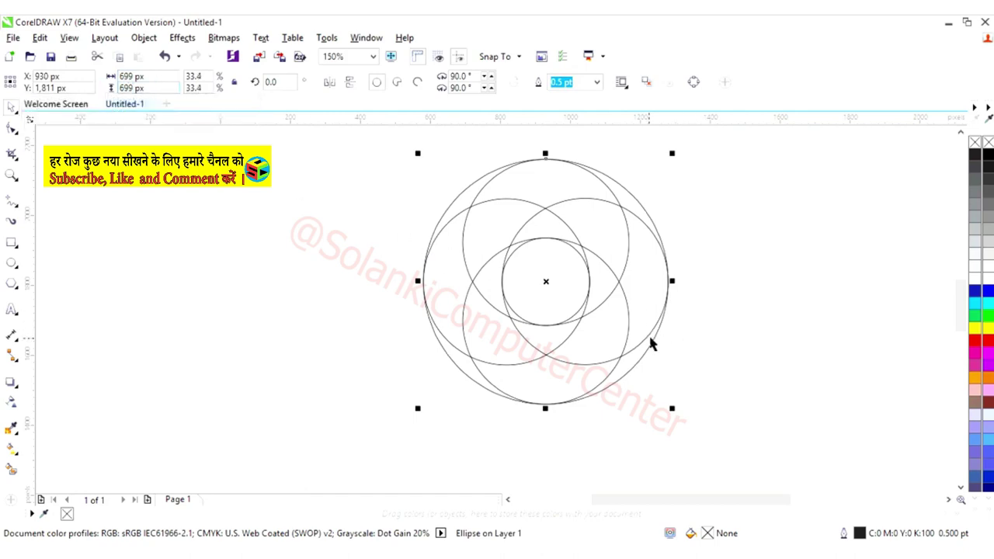
left_click(709, 333)
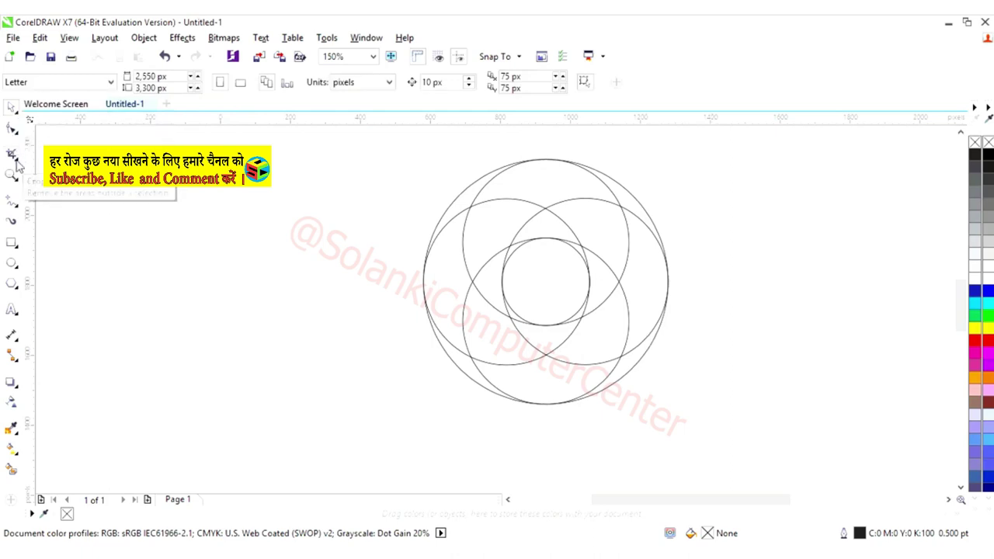
Choose the Virtual Segment Delete tool from the cutting tools group.
left_click(17, 164)
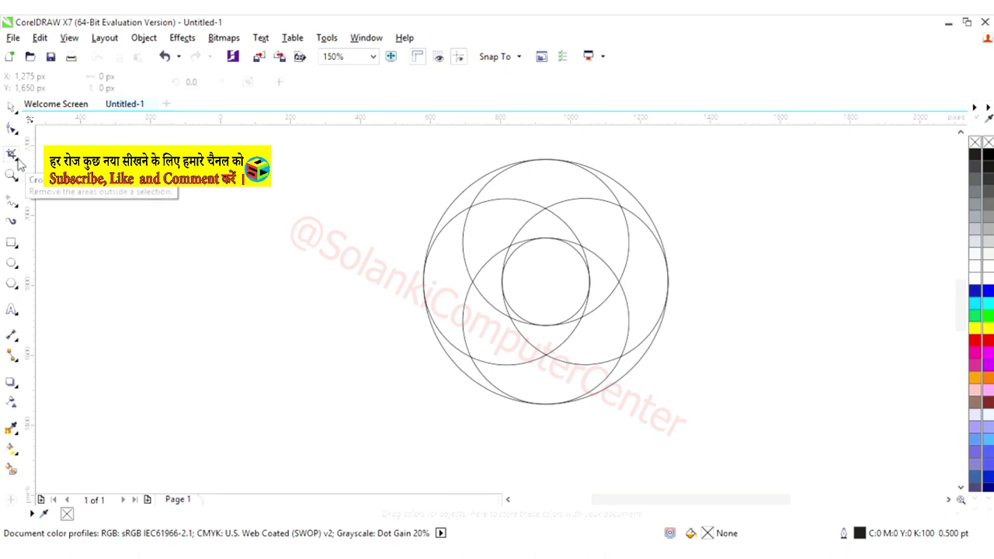
left_click(17, 161)
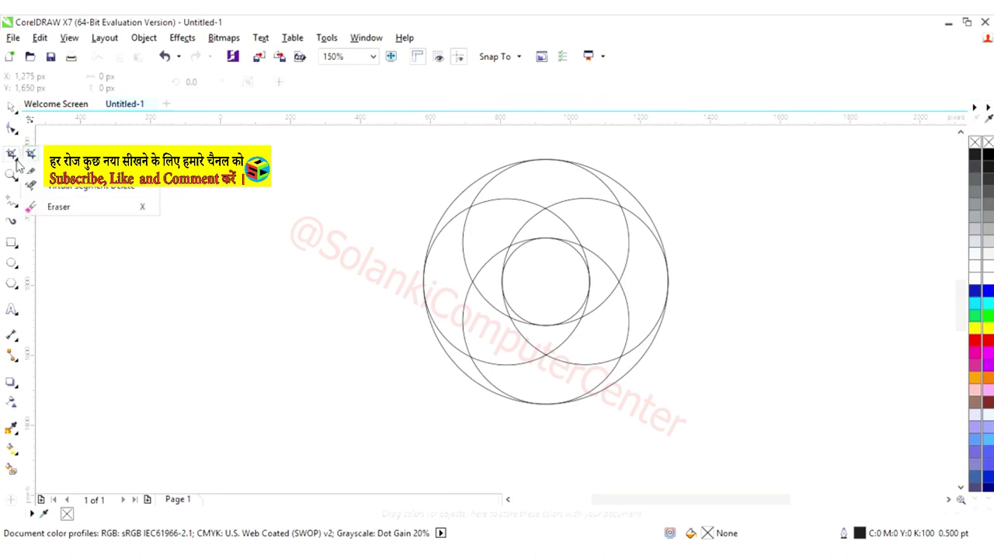
left_click(75, 190)
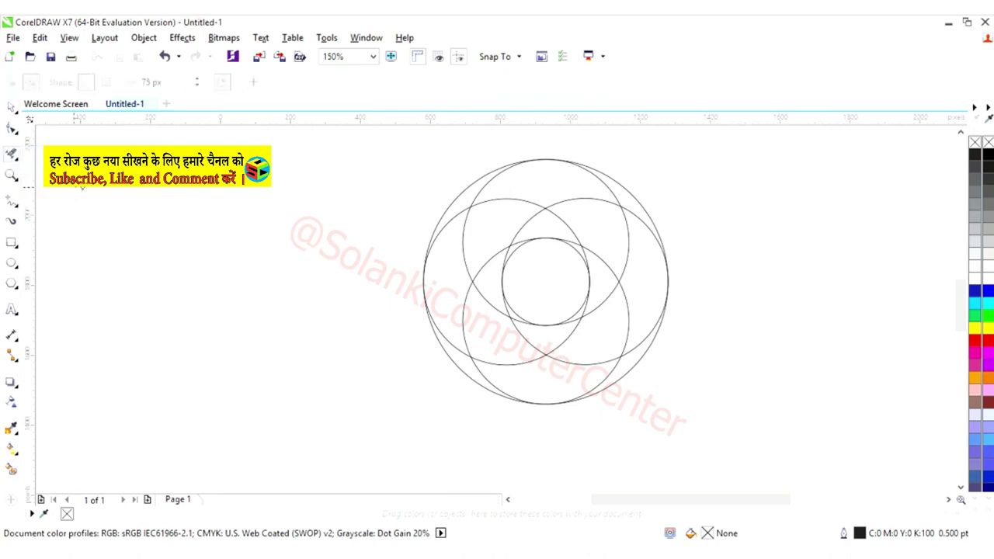
scroll(492, 335, "up", 2)
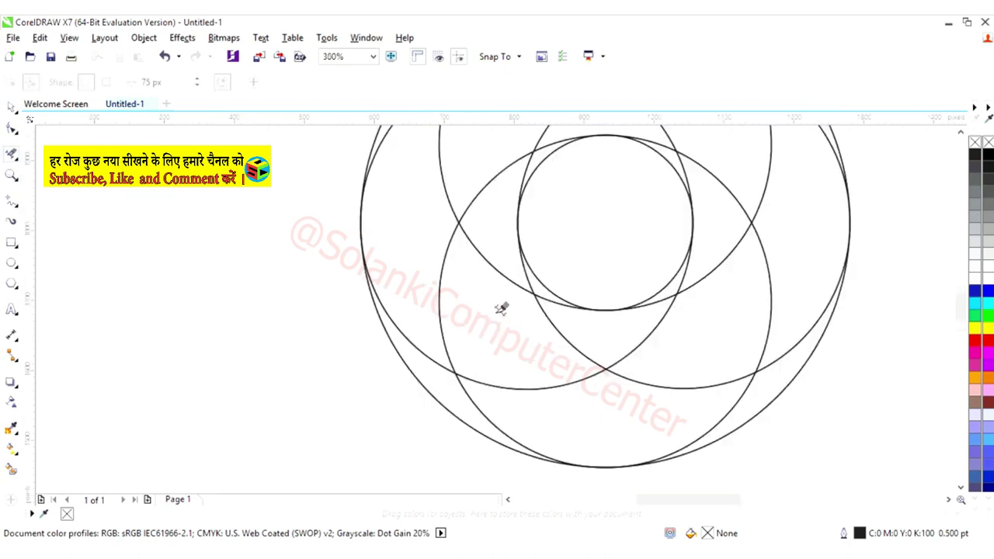
scroll(518, 269, "down", 2)
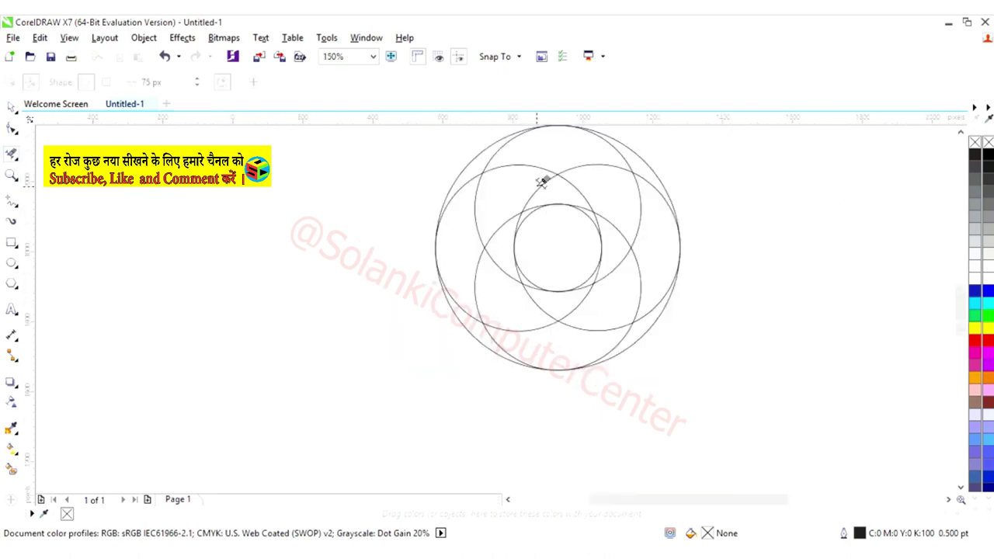
scroll(578, 199, "up", 2)
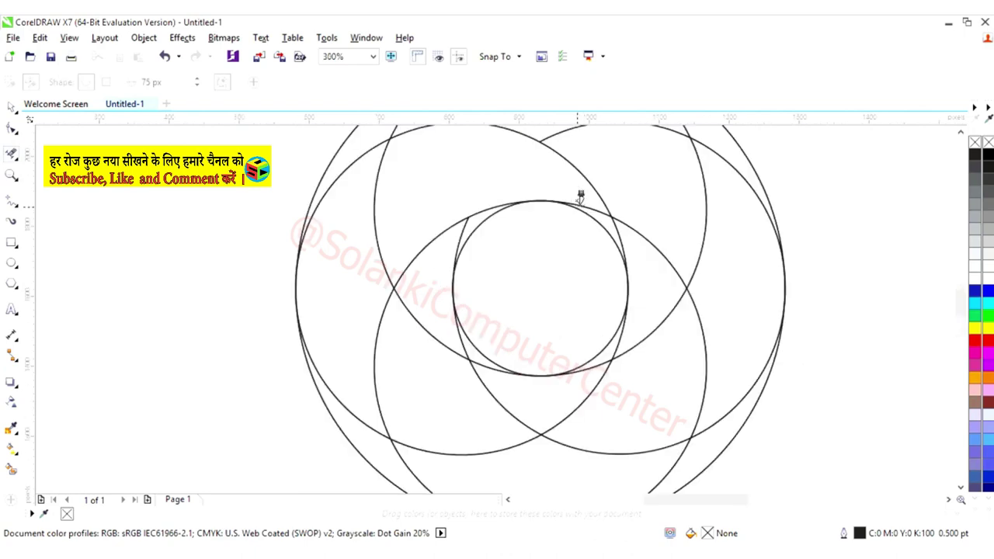
Delete the upper-middle circle's left arc and the lower-left overlapping arc segments.
left_click(378, 196)
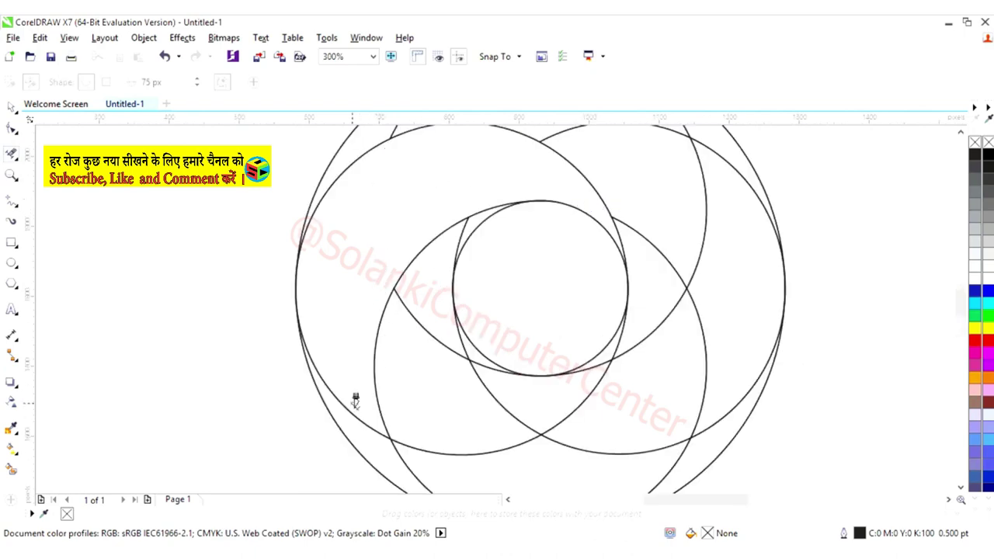
left_click(365, 421)
left_click_drag(433, 310, 428, 364)
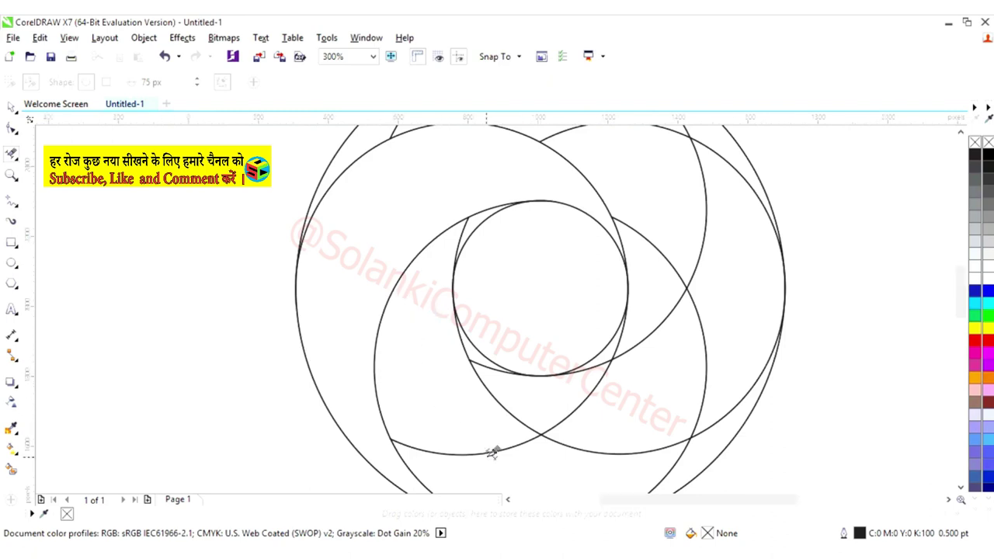
scroll(492, 452, "down", 2)
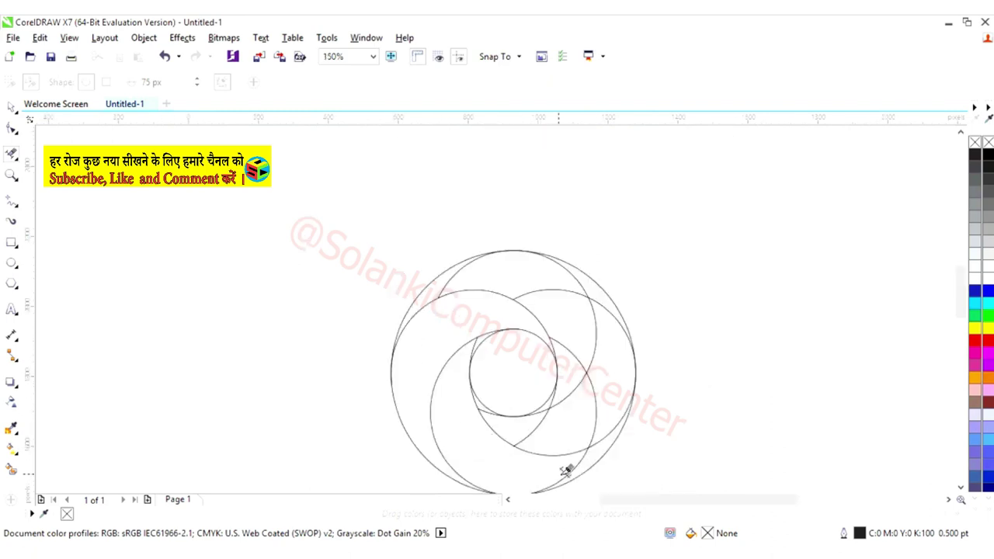
scroll(559, 470, "up", 2)
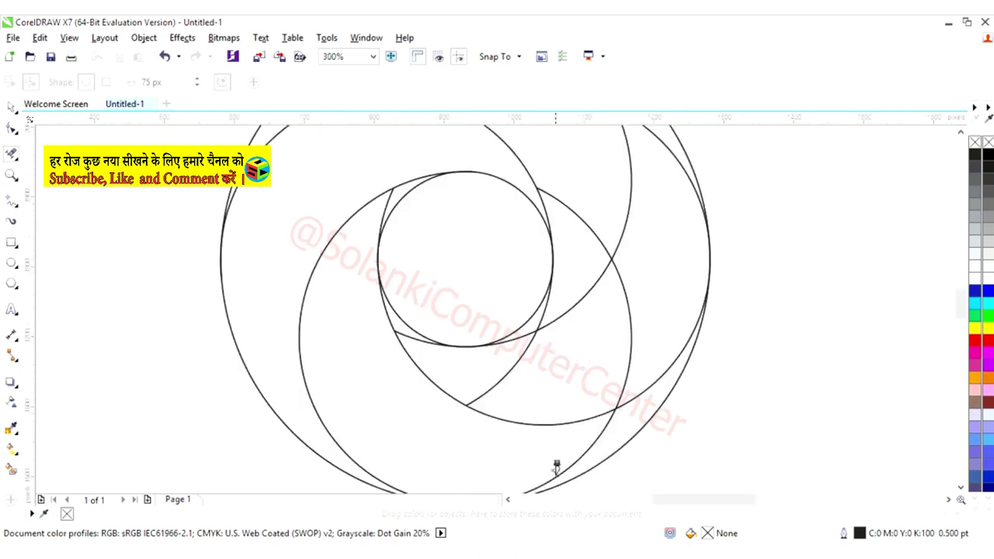
Remove the lower-right, left and right overlapping arcs, undoing one mistaken deletion.
left_click(599, 436)
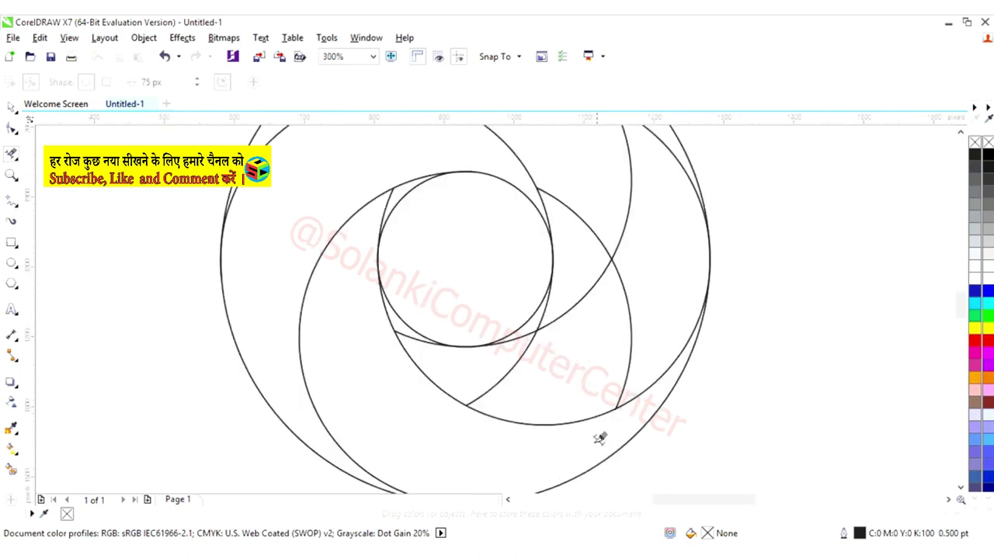
left_click(415, 339)
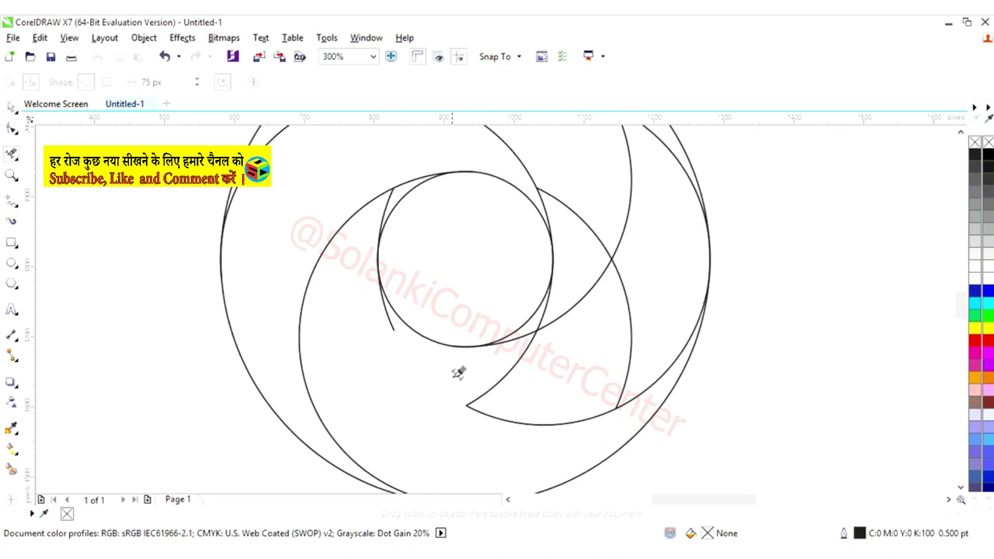
key("ctrl+z")
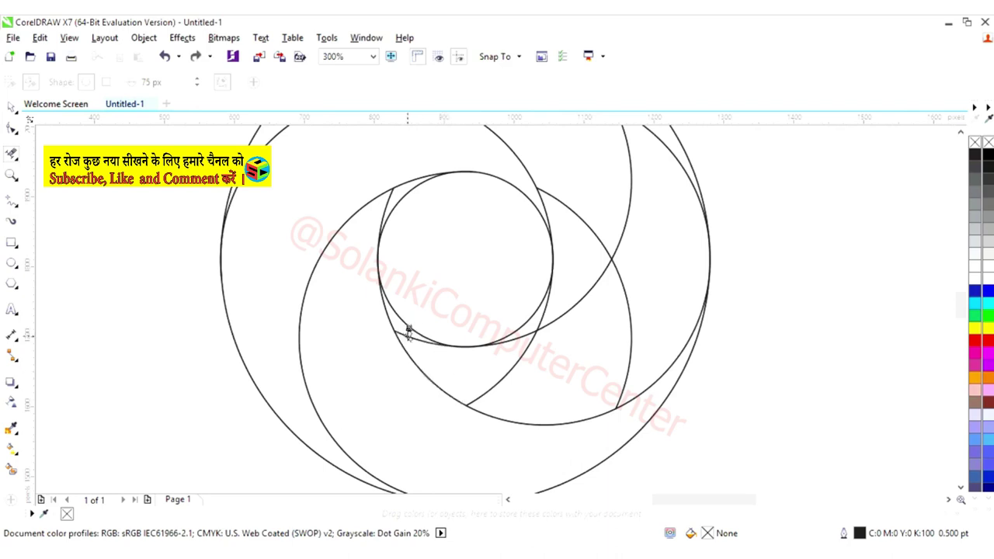
left_click(415, 339)
left_click(517, 362)
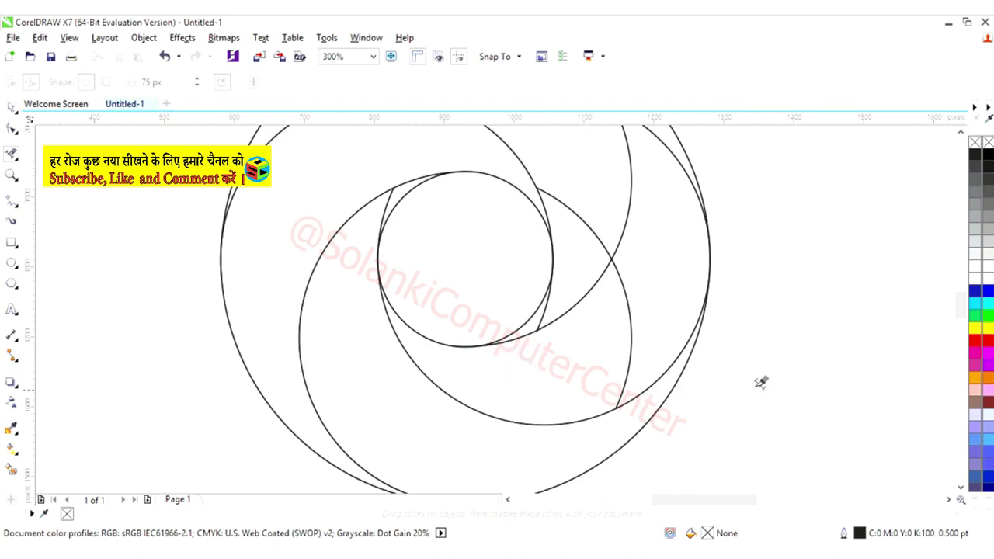
left_click(627, 327)
scroll(674, 233, "down", 2)
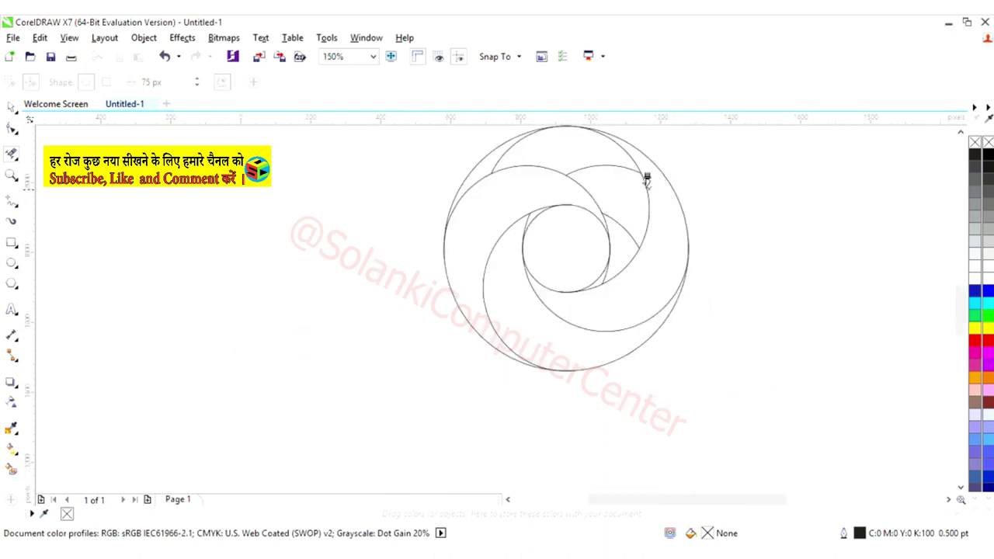
Delete the inner arc near the top, undoing a mistaken short-curve deletion.
left_click(596, 164)
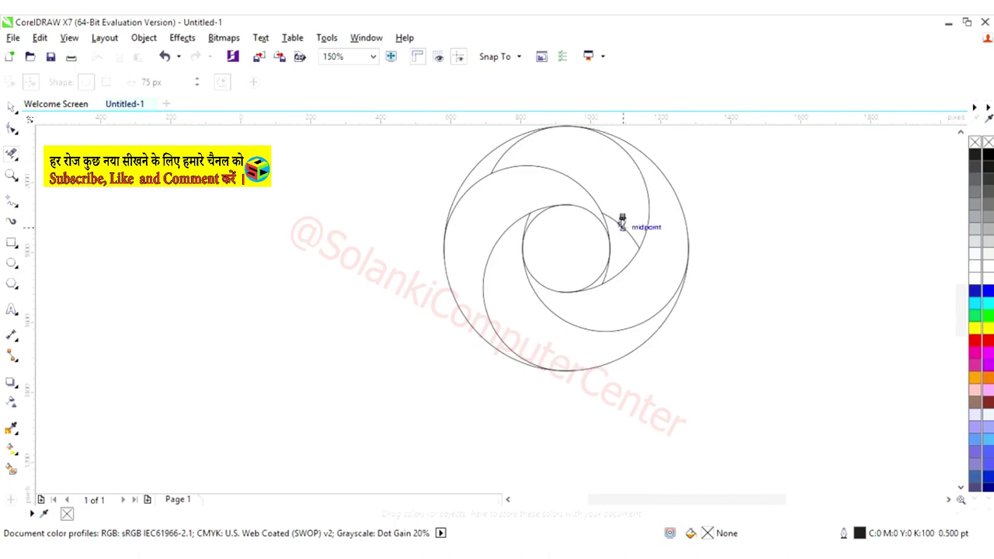
scroll(605, 270, "up", 2)
scroll(605, 269, "up", 2)
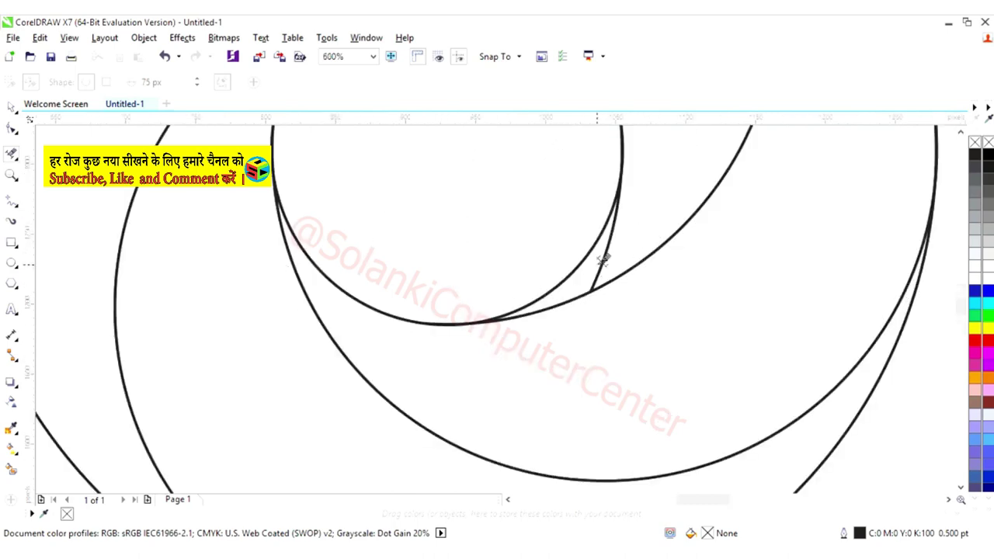
scroll(630, 207, "down", 2)
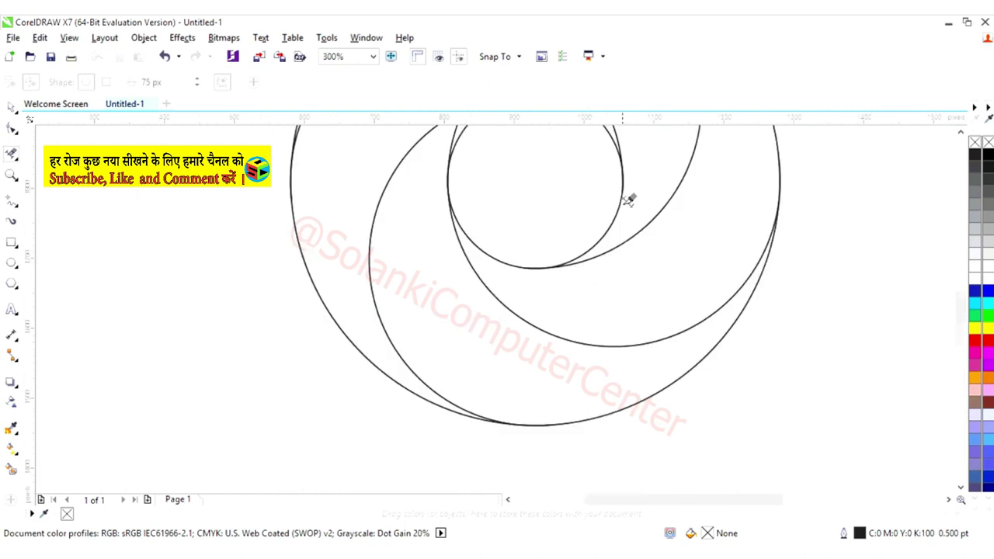
scroll(627, 200, "down", 2)
scroll(620, 170, "down", 1)
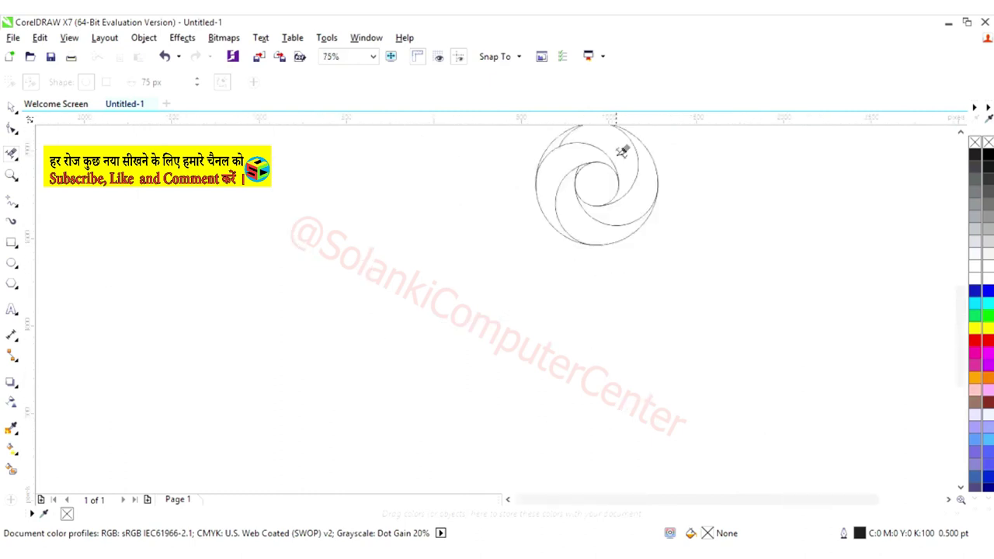
left_click(573, 140)
key("ctrl+z")
Delete the small arc joining the inner and outer circles, then deselect everything.
scroll(623, 155, "up", 1)
scroll(643, 178, "up", 1)
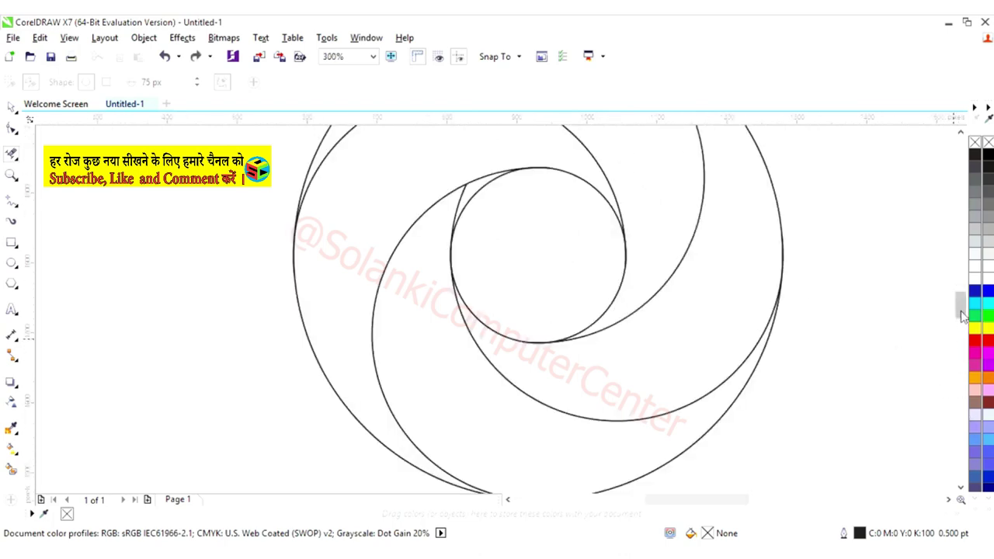
left_click_drag(960, 301, 960, 270)
scroll(689, 295, "down", 1)
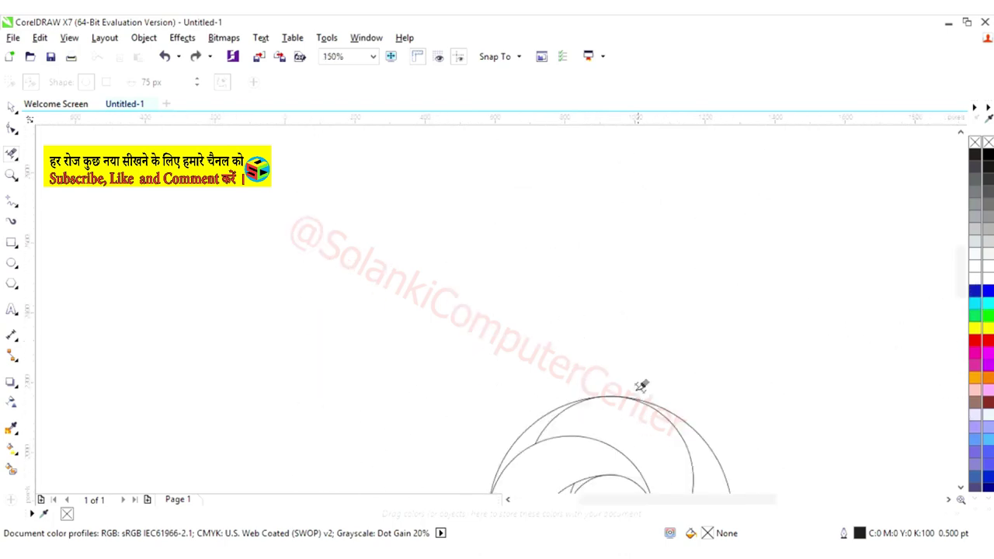
left_click_drag(957, 284, 927, 313)
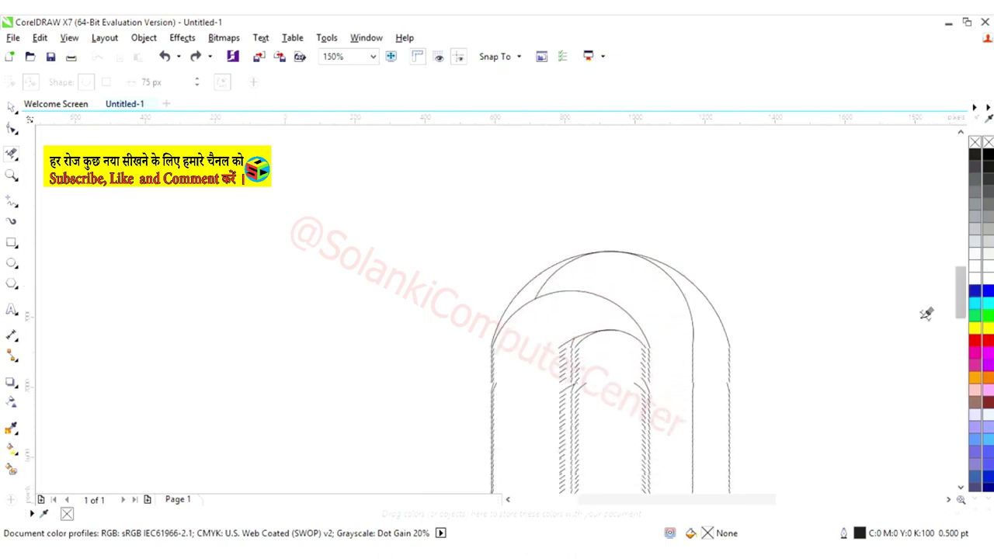
scroll(564, 297, "up", 1)
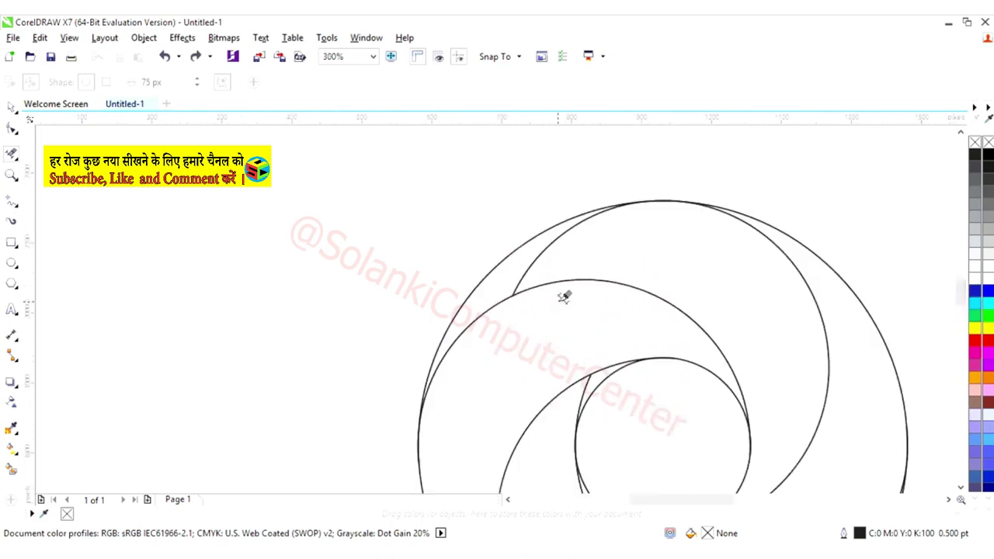
left_click(544, 257)
scroll(730, 373, "down", 1)
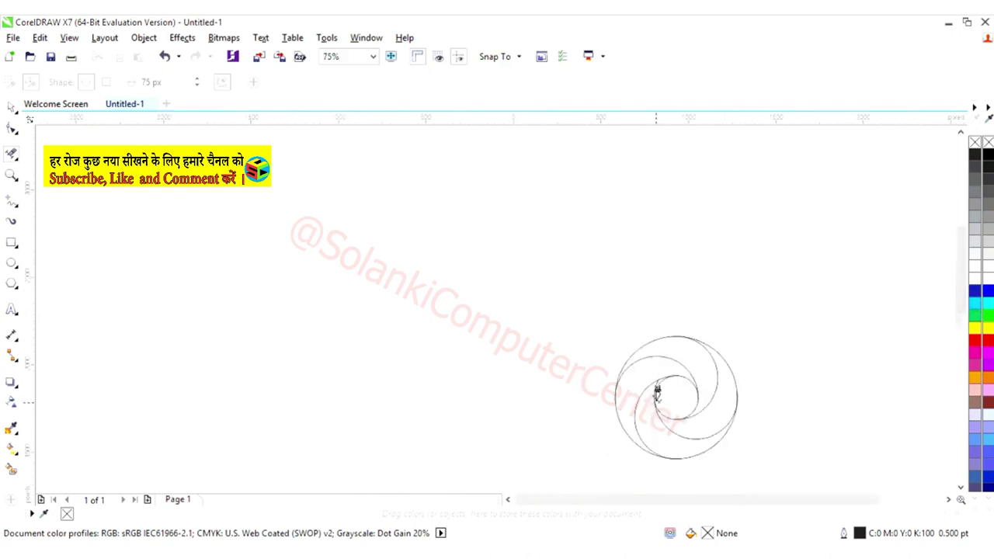
scroll(659, 375, "up", 1)
scroll(659, 375, "up", 1)
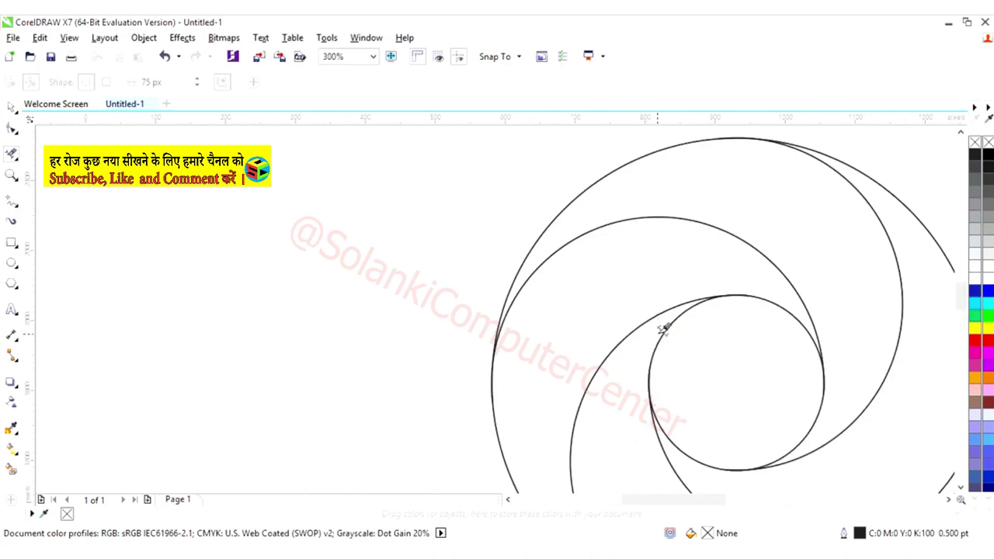
scroll(660, 324, "down", 2)
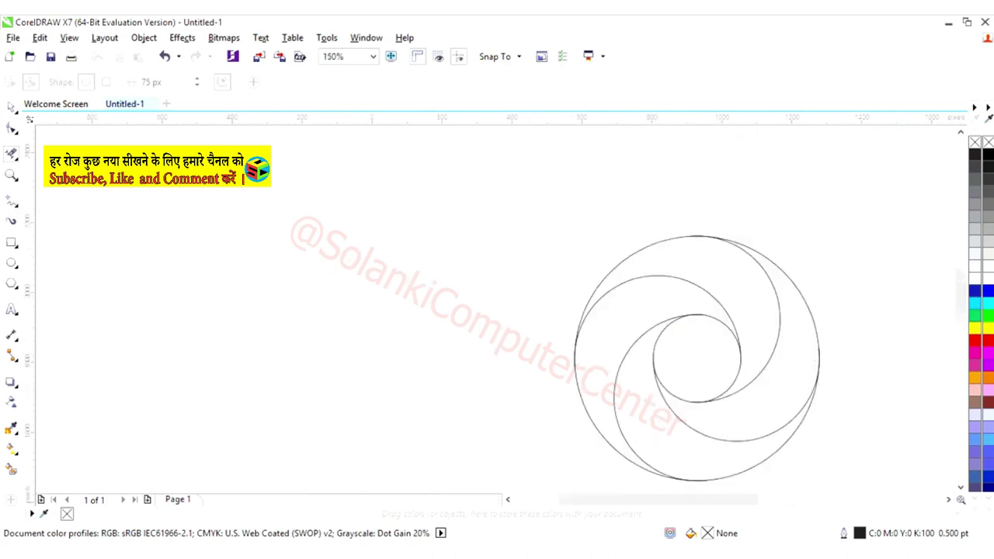
left_click(12, 113)
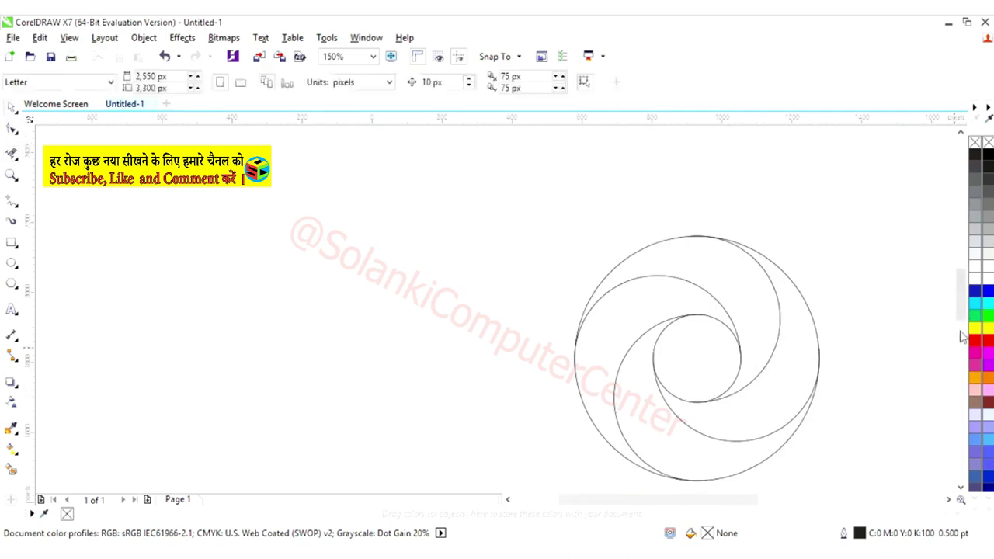
left_click_drag(962, 318, 967, 330)
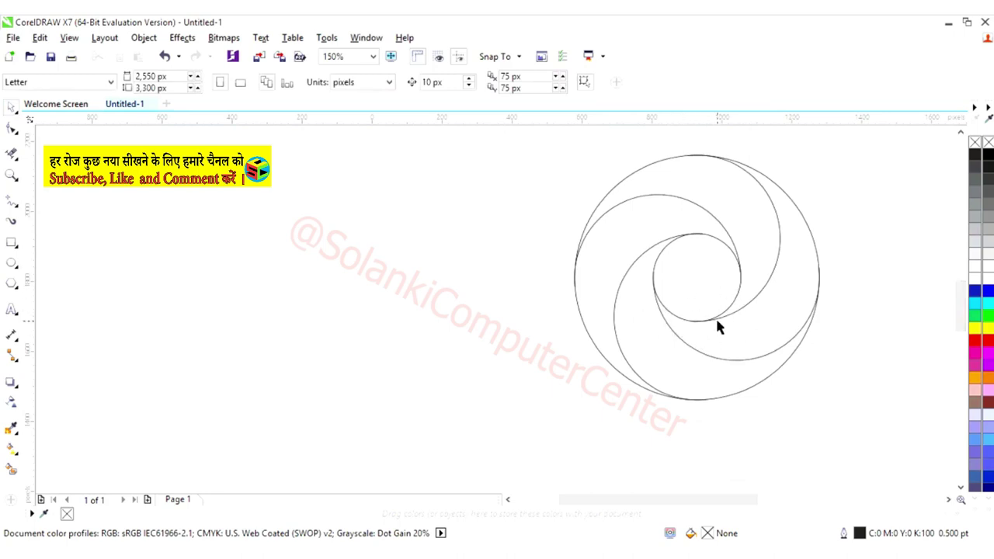
Fill the top, right, lower and left crescent regions with blue.
left_click(12, 471)
left_click(742, 219)
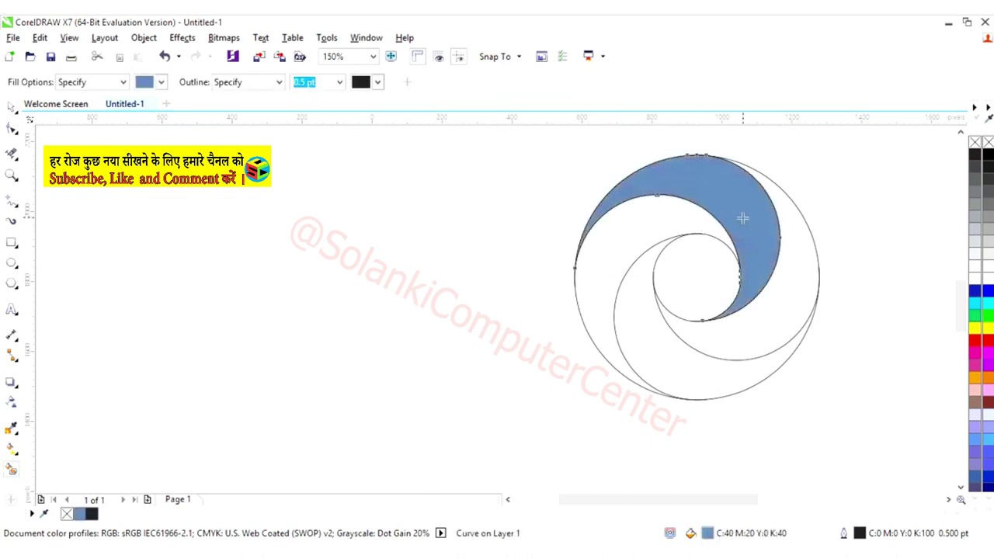
left_click(792, 293)
left_click(710, 378)
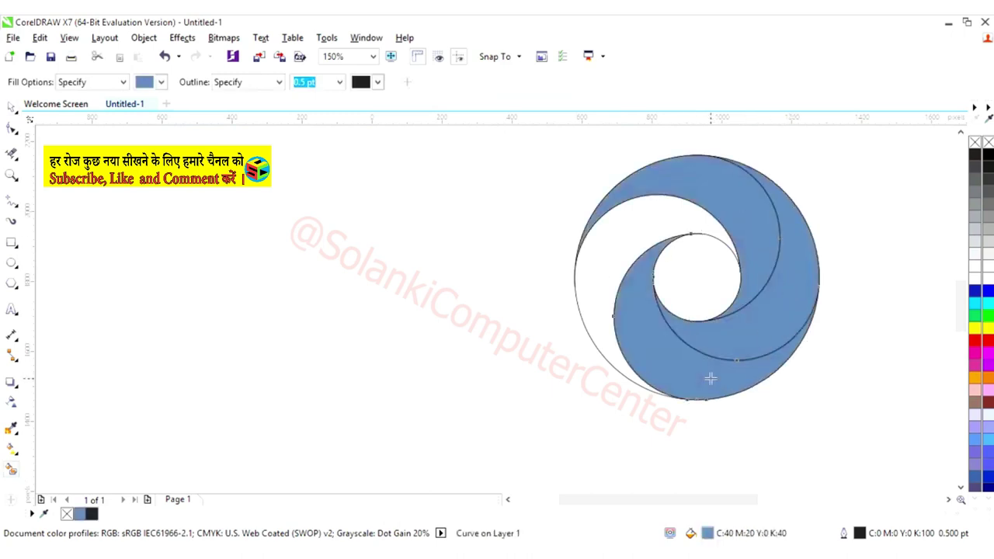
left_click(616, 245)
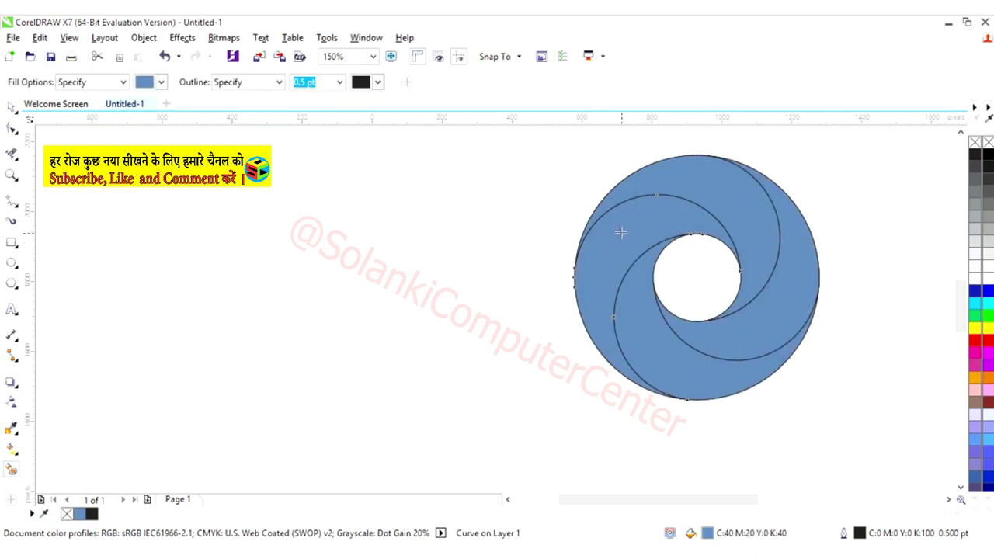
Select the blue spiral pieces and move them left, away from the original outlines.
left_click(11, 111)
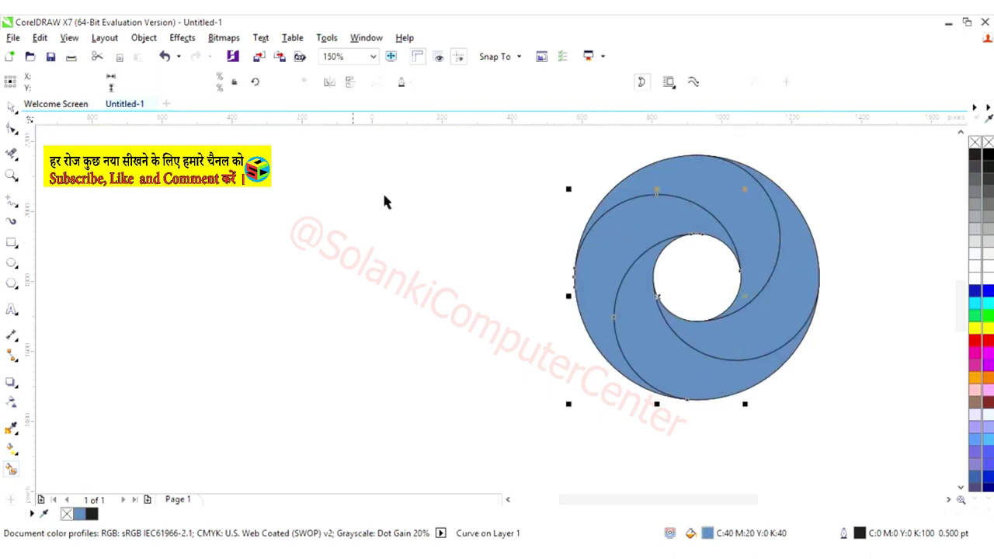
left_click(857, 294)
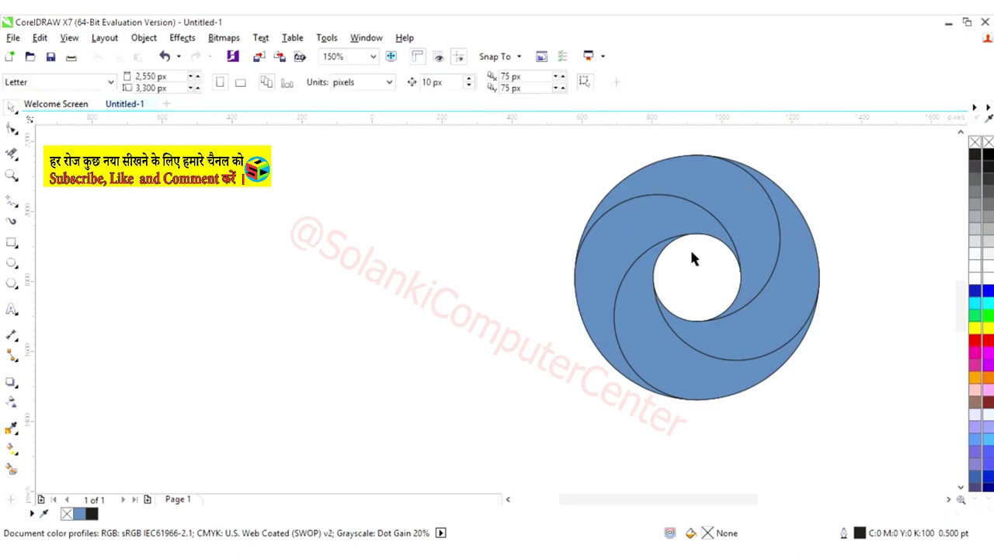
left_click(749, 223)
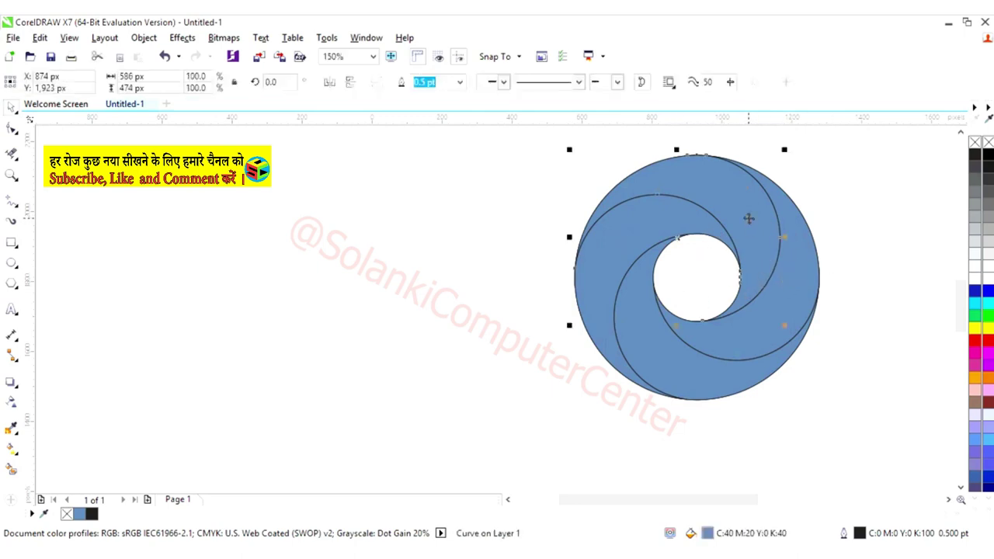
left_click(792, 275, "shift")
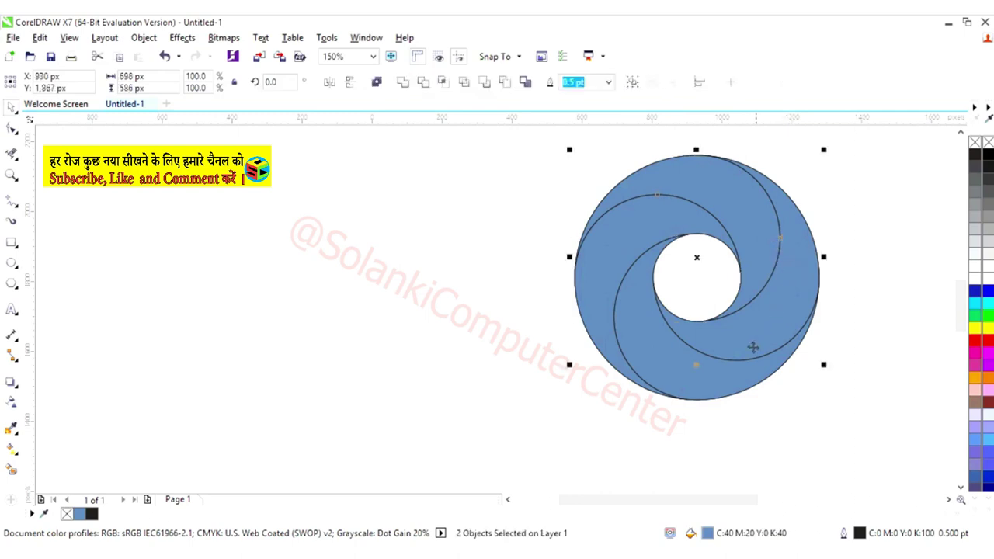
left_click(729, 388, "shift")
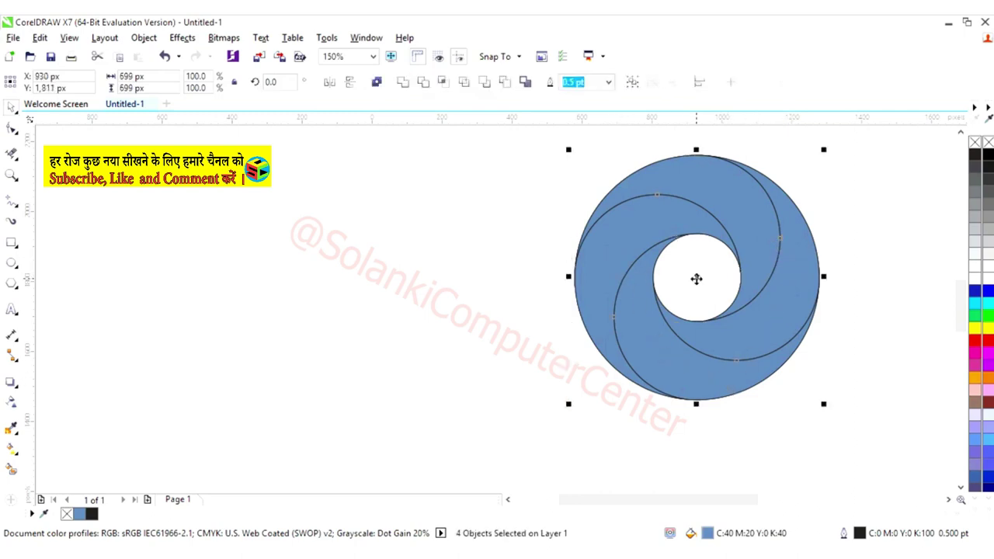
left_click_drag(696, 279, 355, 288)
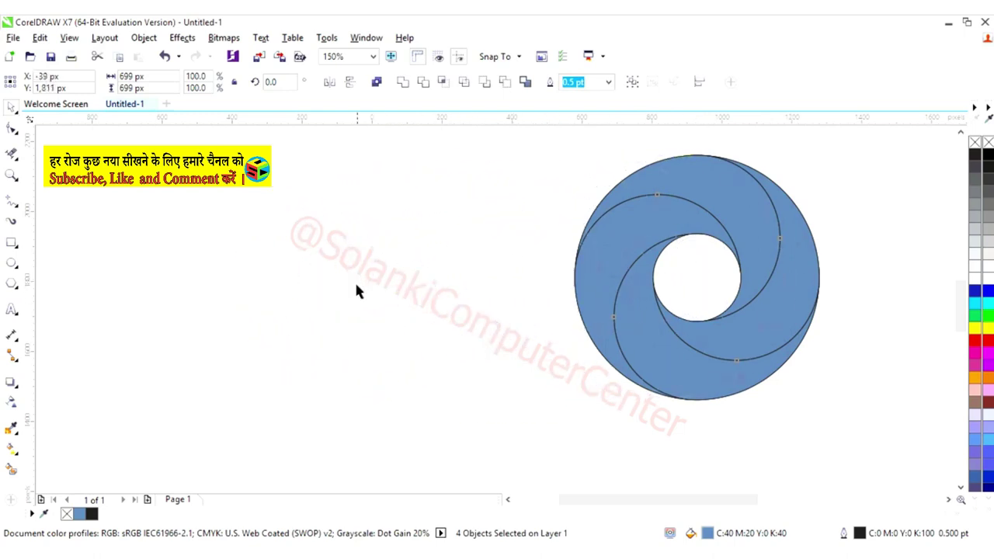
Delete the leftover outline circles on the right.
left_click(635, 420)
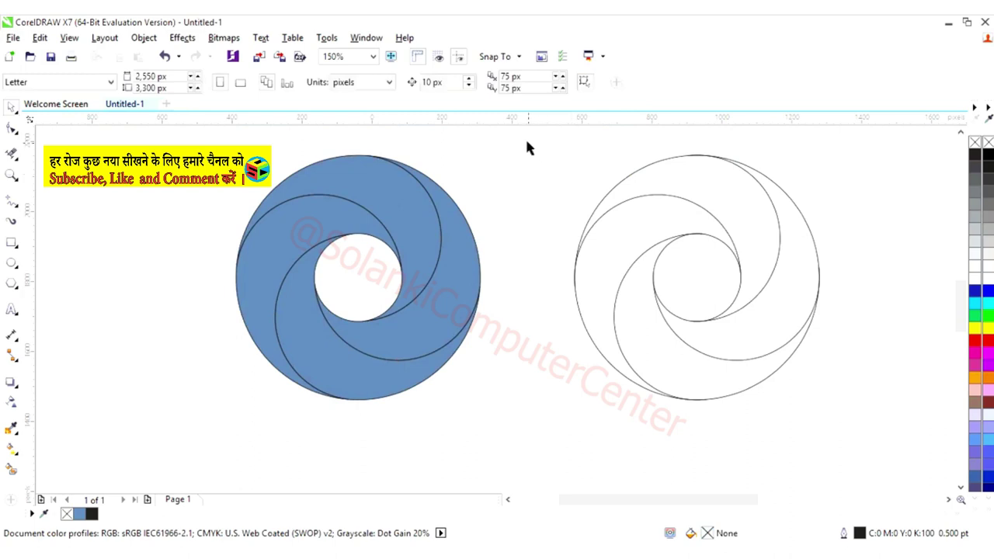
left_click_drag(527, 147, 834, 433)
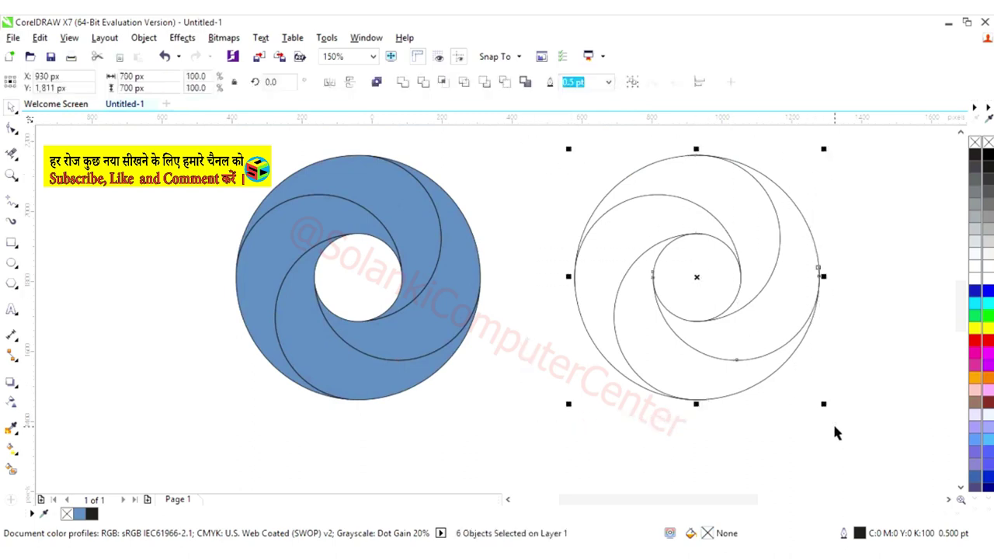
key("Delete")
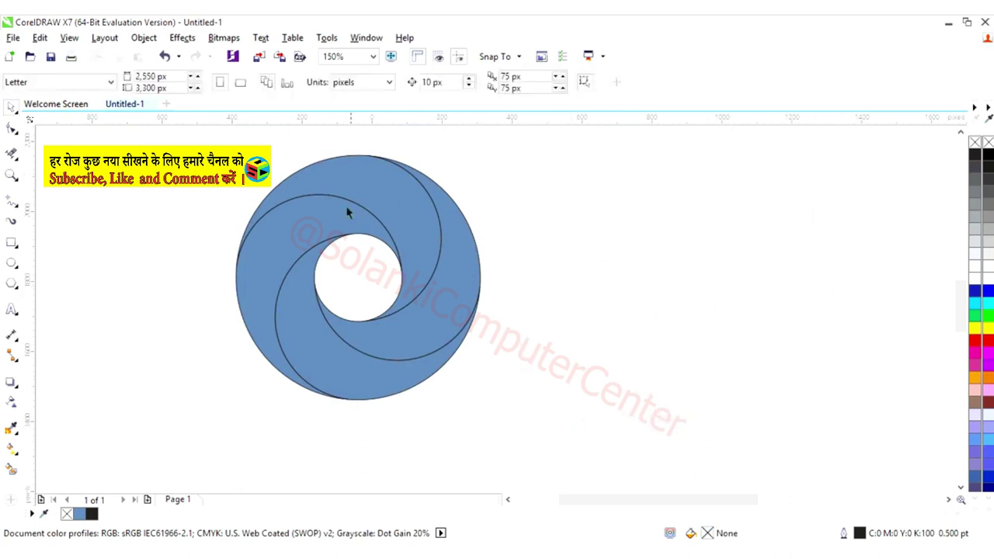
Remove the blue fill from all four ring pieces, leaving only outlines.
left_click_drag(205, 147, 506, 404)
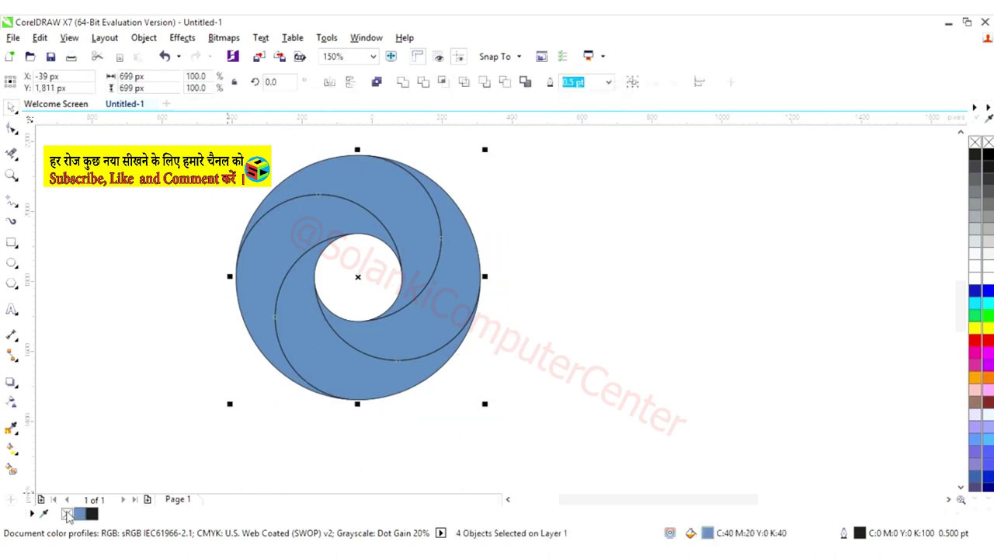
left_click(67, 516)
left_click(541, 436)
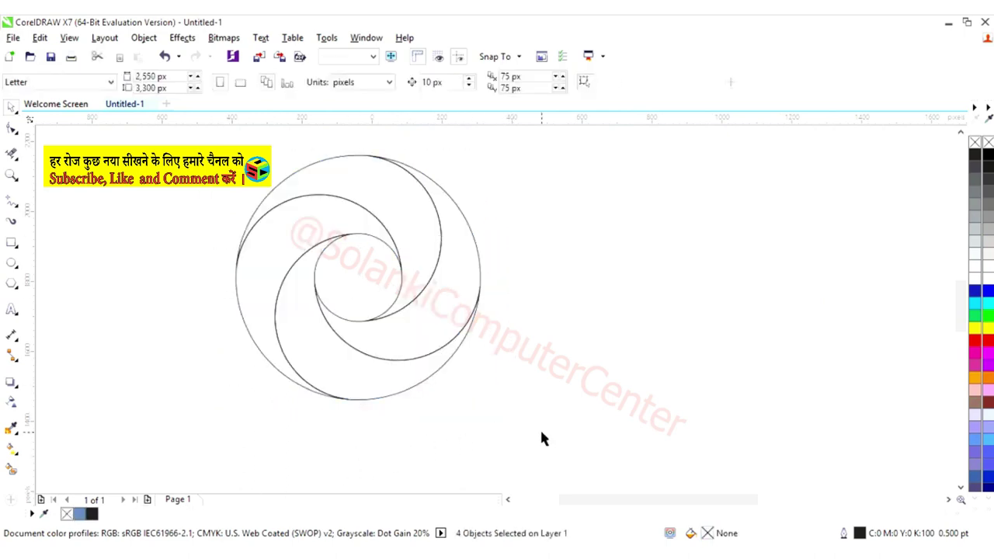
Fill the top spiral blue, right crescent yellow, lower spiral red and left crescent green.
left_click(416, 241)
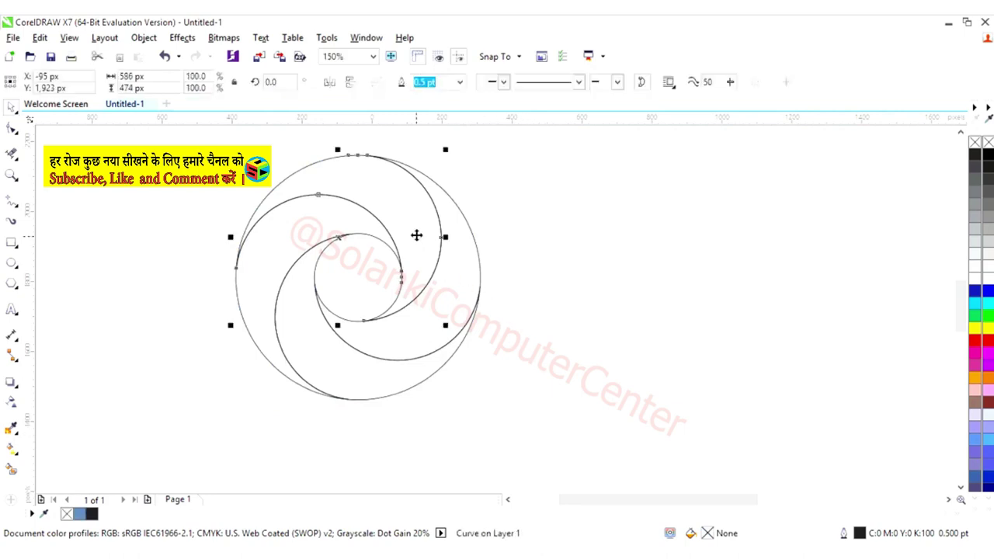
left_click(988, 292)
left_click(448, 301)
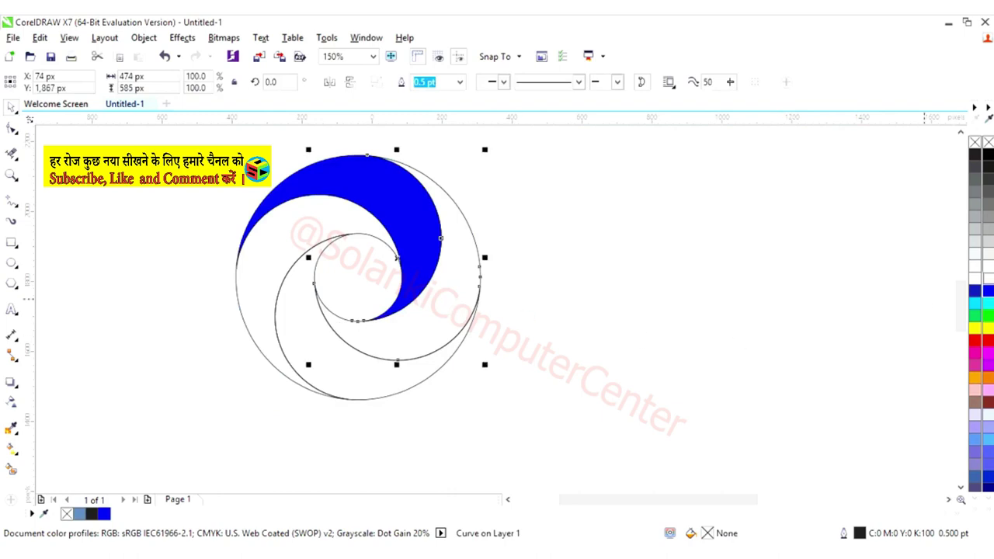
left_click(987, 327)
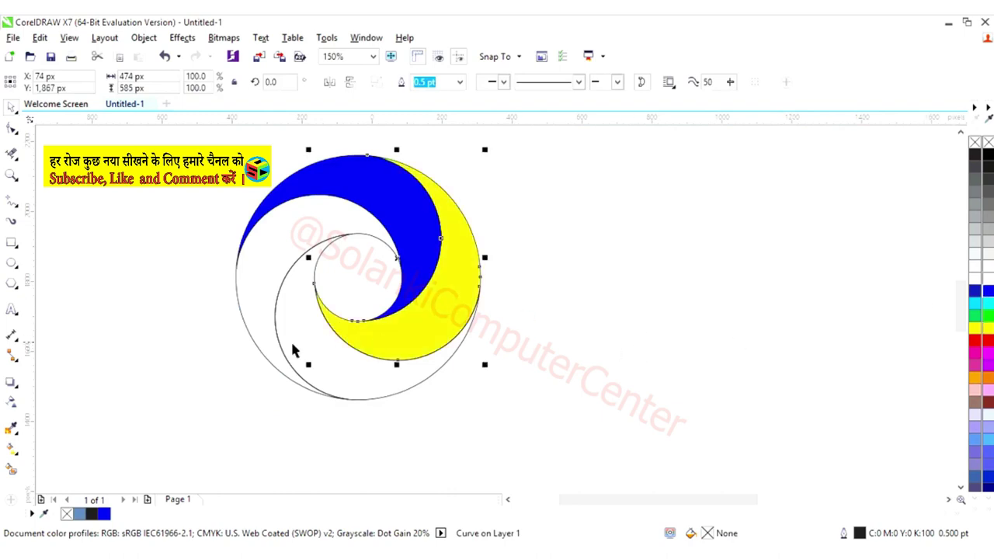
left_click(340, 360)
left_click(988, 339)
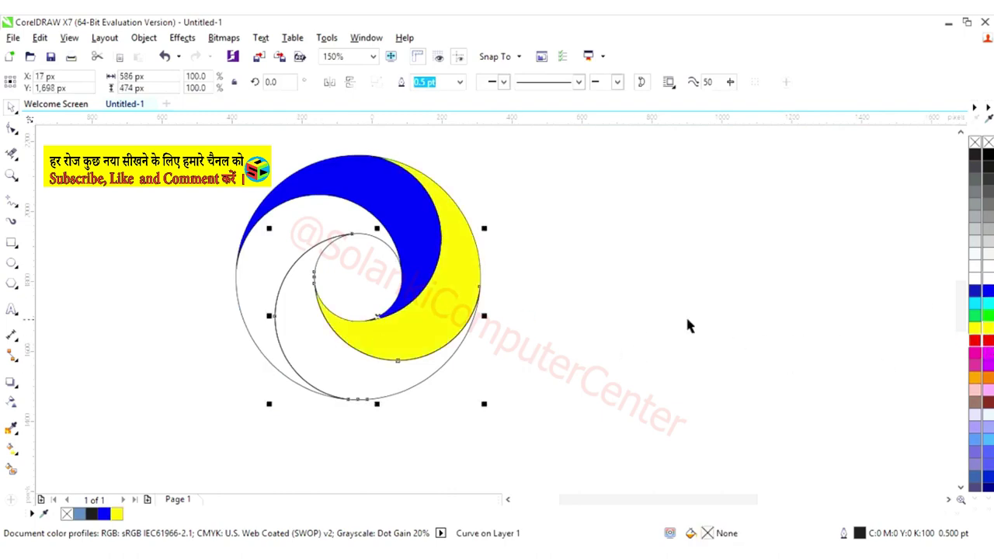
left_click(329, 204)
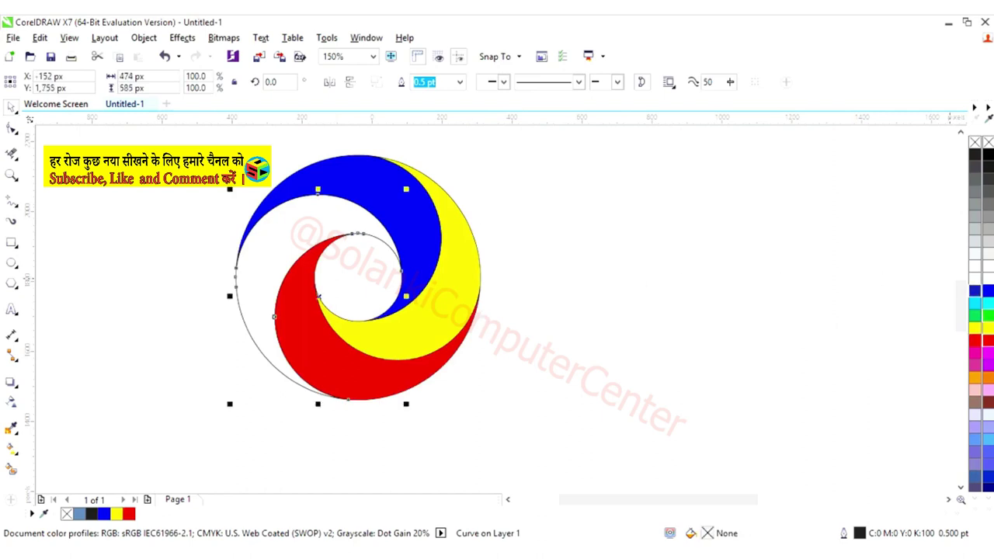
left_click(988, 315)
left_click(692, 346)
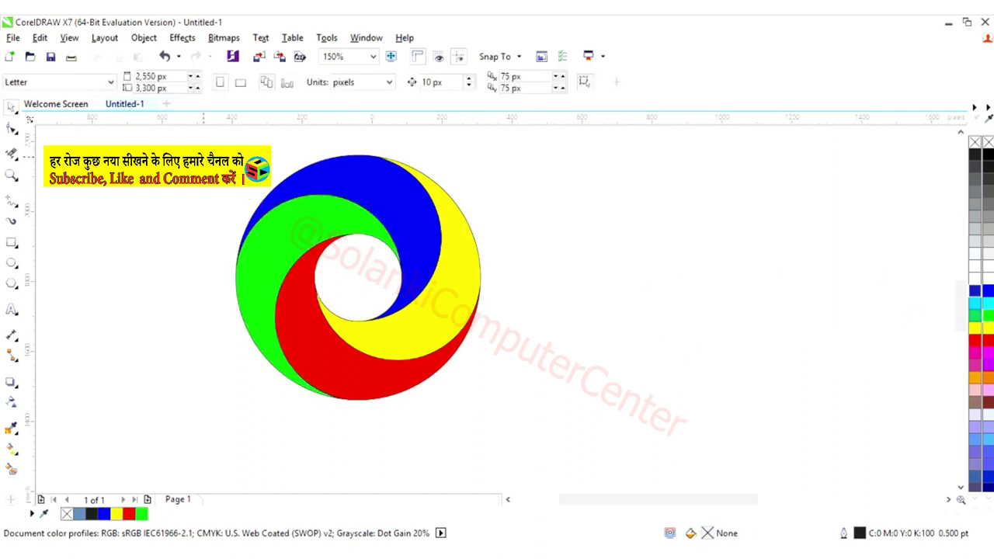
left_click_drag(191, 145, 524, 415)
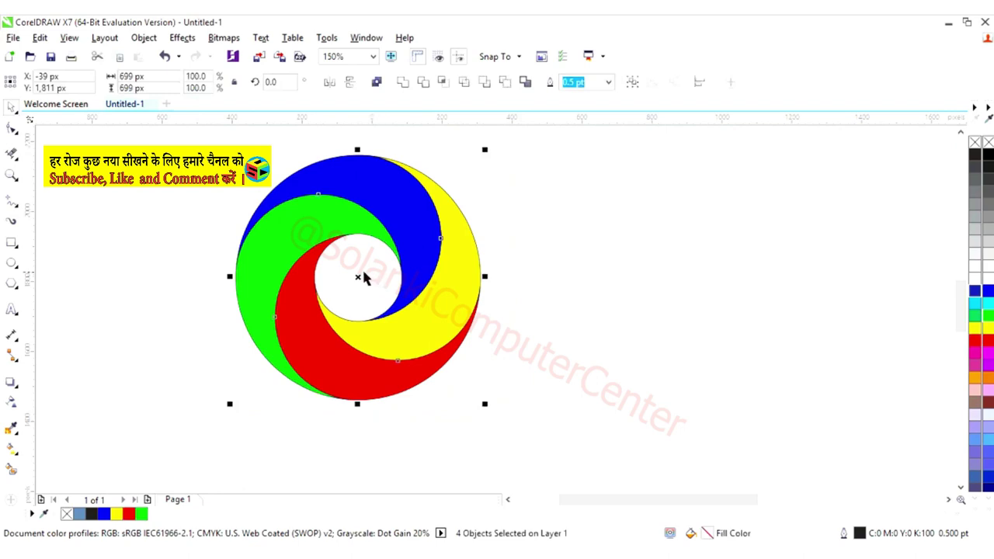
Drop a copy of the swirl to the right of the original.
left_click_drag(363, 278, 648, 292)
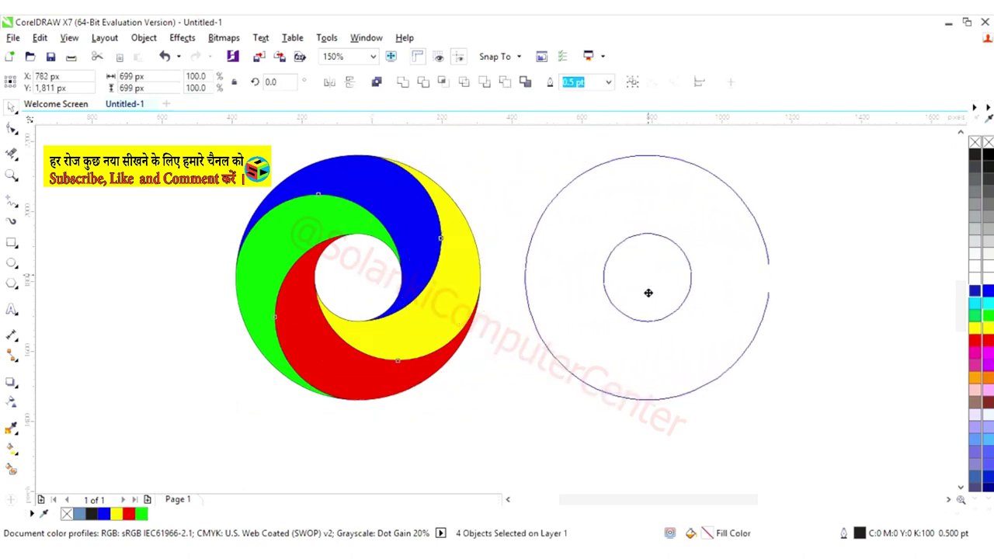
left_click_drag(648, 293, 674, 295)
left_click(848, 398)
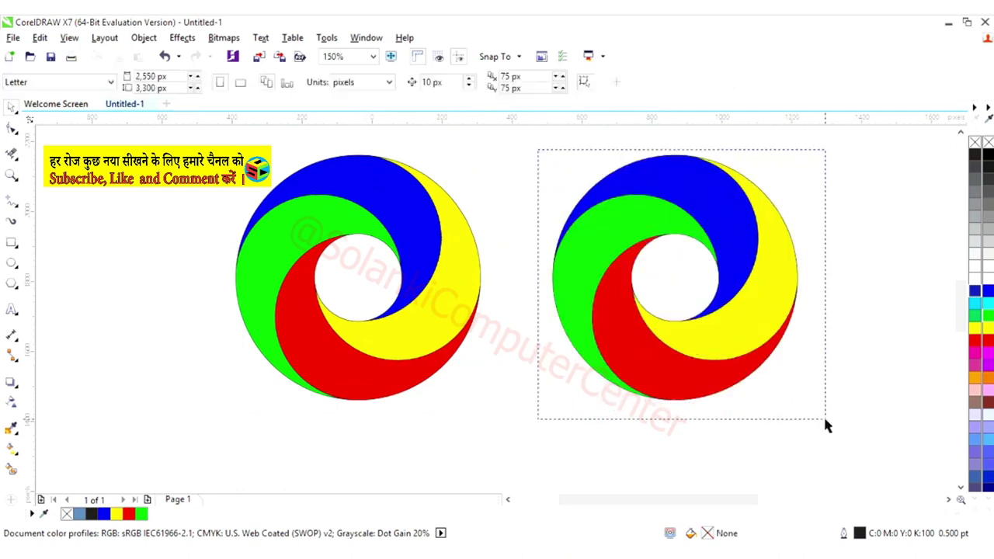
Give the copied swirl's pieces 4.0 pt white outlines.
left_click_drag(539, 154, 825, 419)
left_click(610, 83)
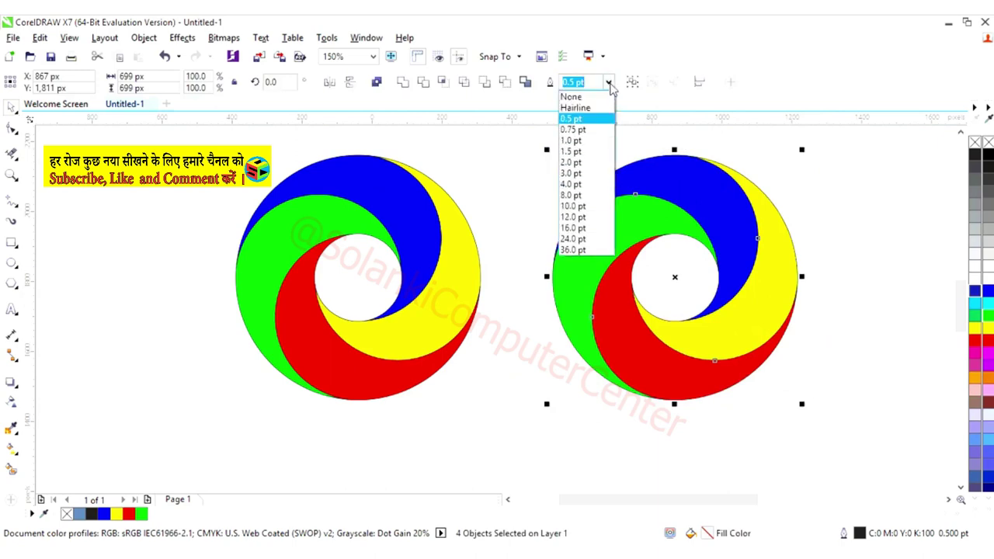
left_click(587, 192)
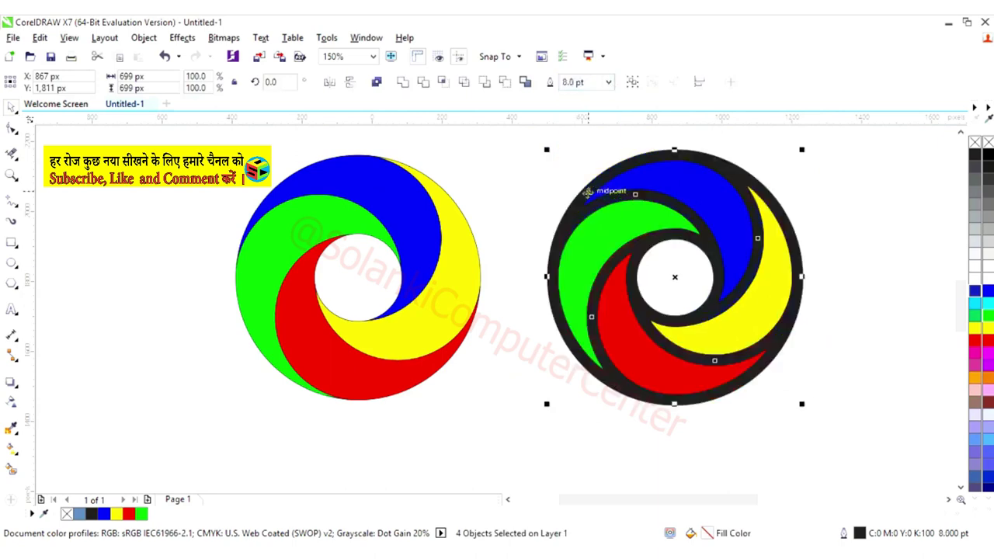
left_click(610, 84)
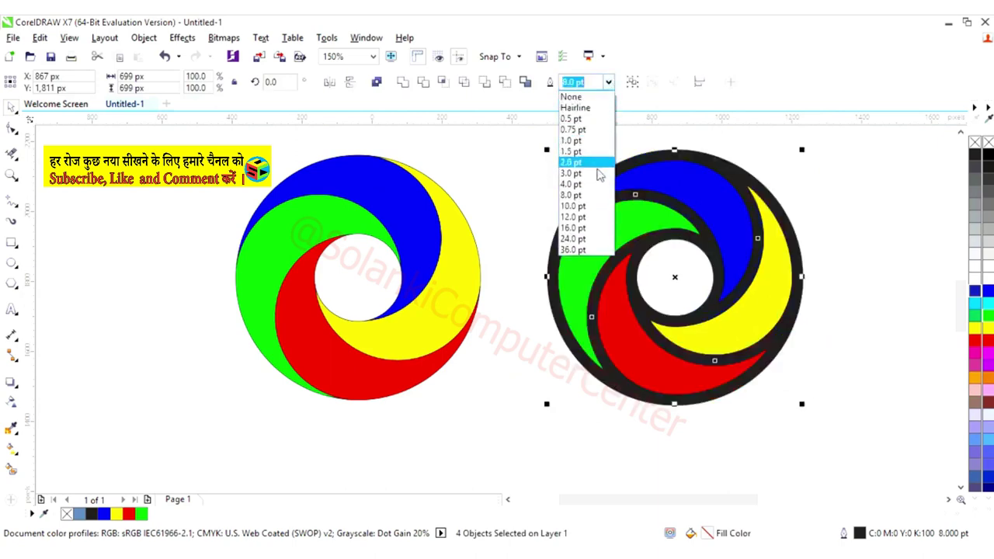
left_click(587, 181)
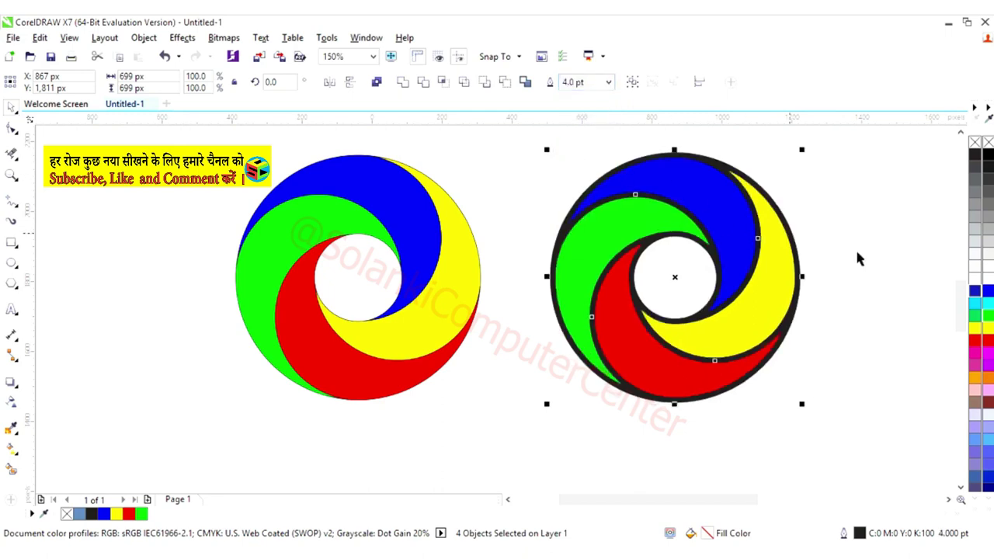
right_click(988, 277)
left_click(912, 298)
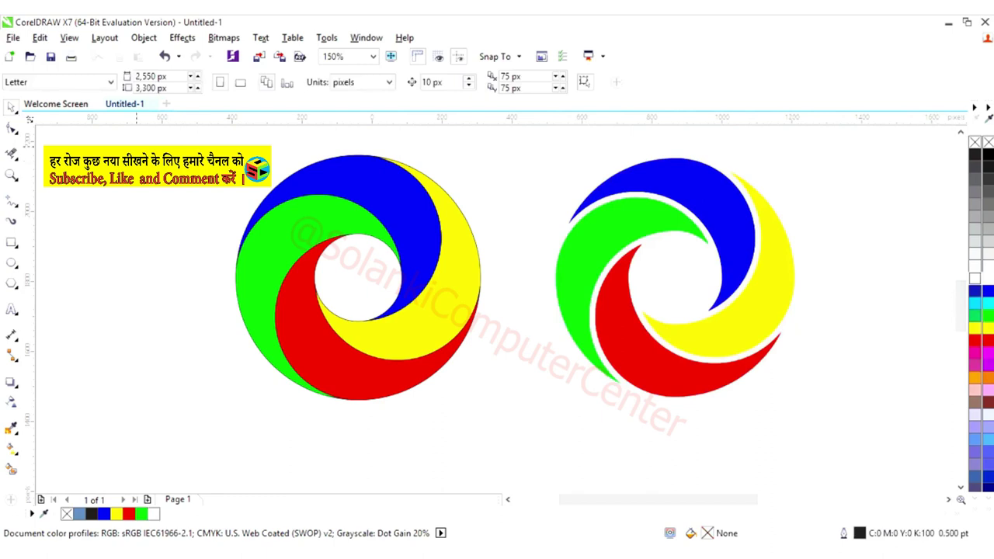
left_click_drag(138, 149, 823, 407)
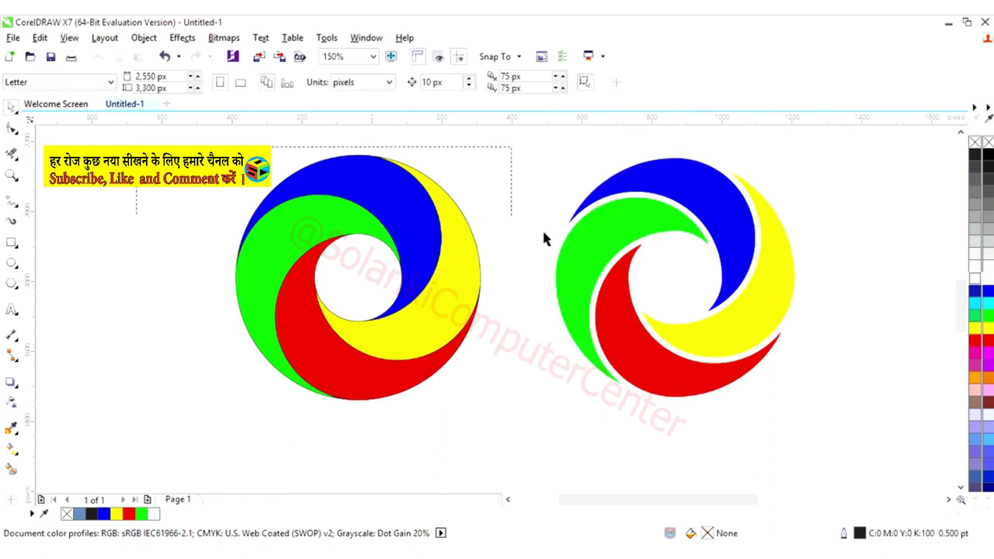
left_click(868, 407)
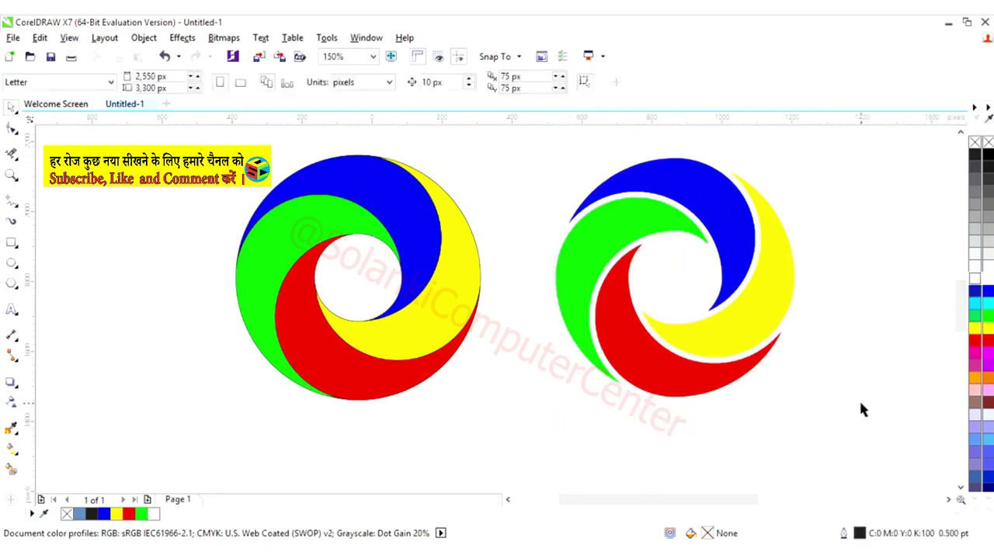